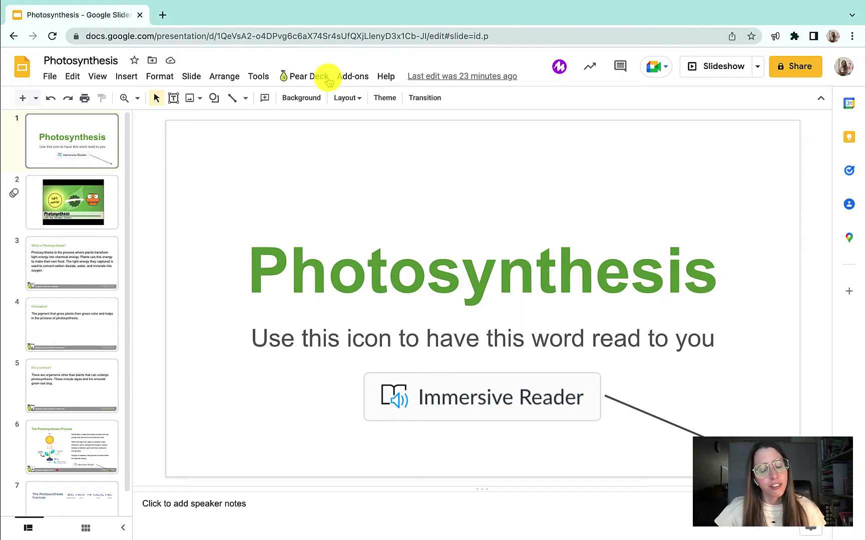
Open the Pear Deck add-on beside the slides and look it up among the Slides add-ons in Google Workspace Marketplace.
click(295, 76)
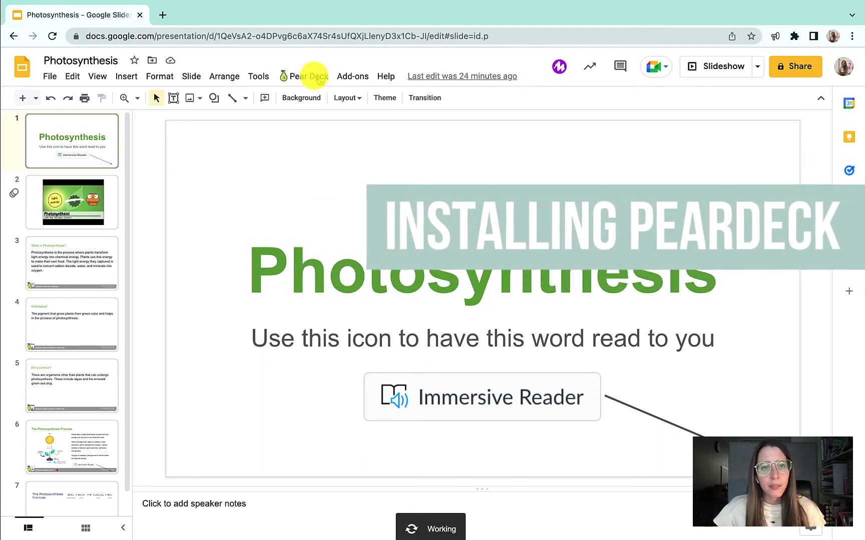
click(352, 76)
click(353, 76)
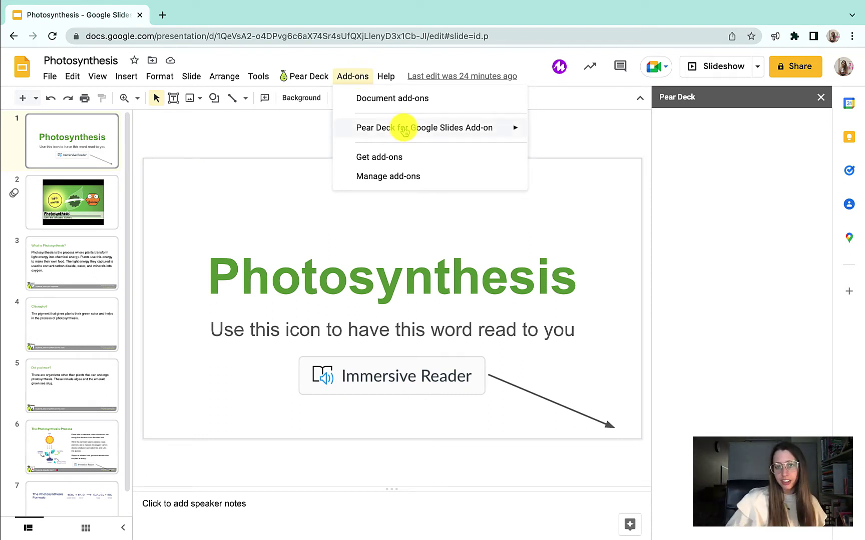
mouse_move(405, 132)
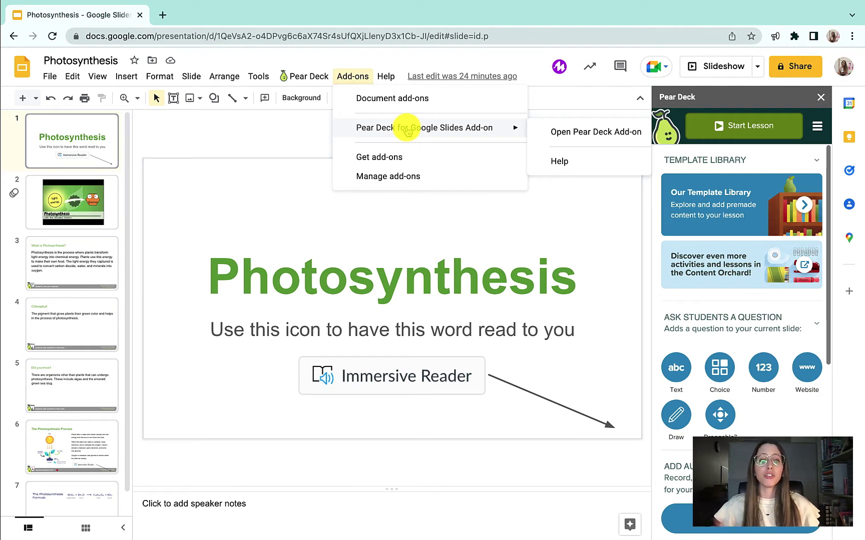
click(362, 164)
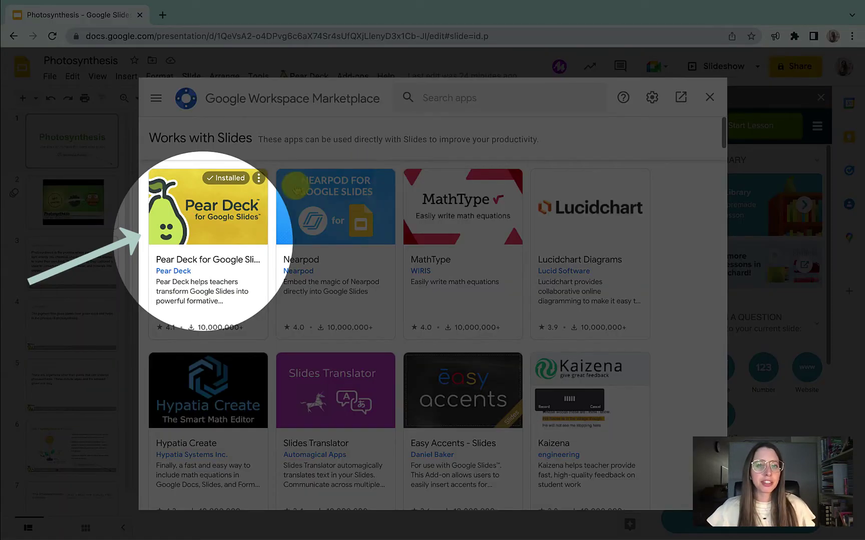
click(492, 95)
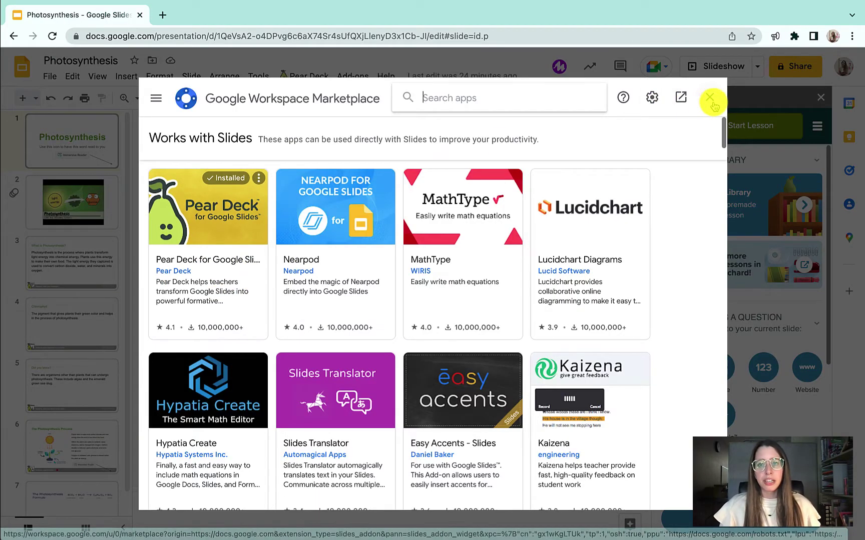
click(710, 97)
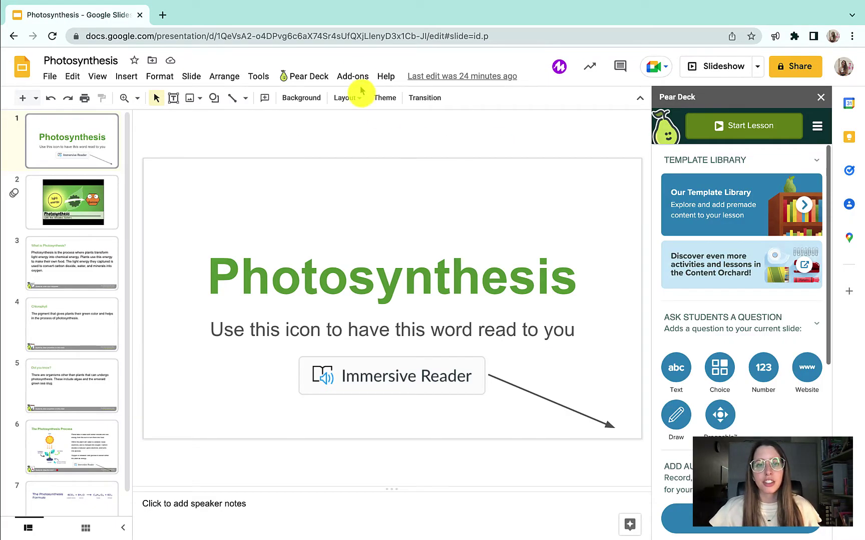
Look through the Pear Deck add-on's question types, audio option and featured content.
click(350, 77)
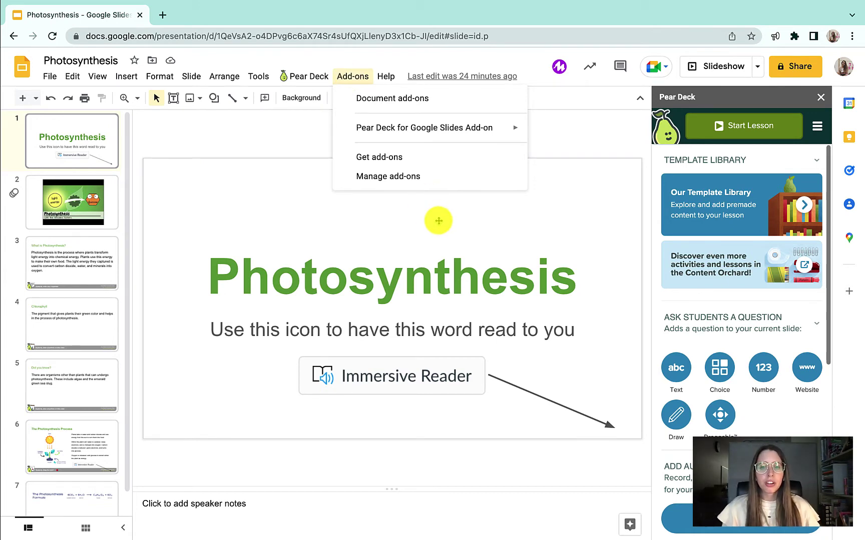
scroll(751, 301, down, 3)
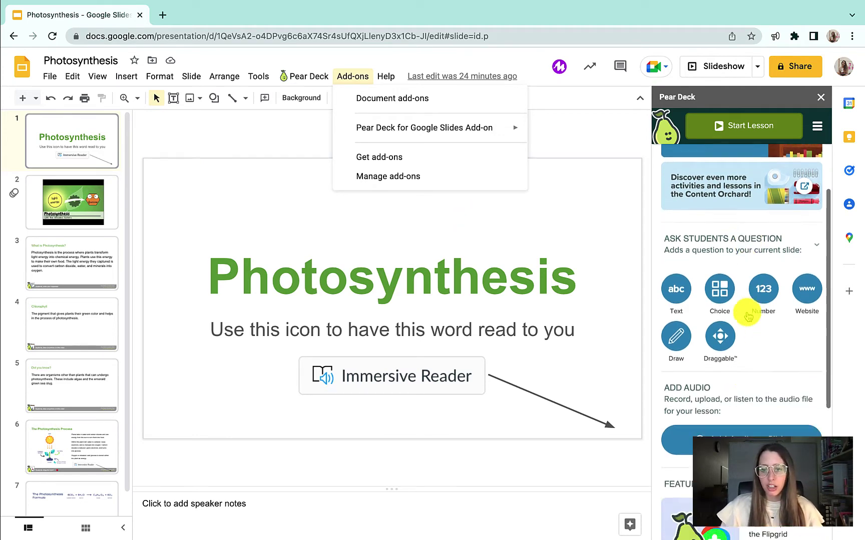
scroll(762, 331, down, 3)
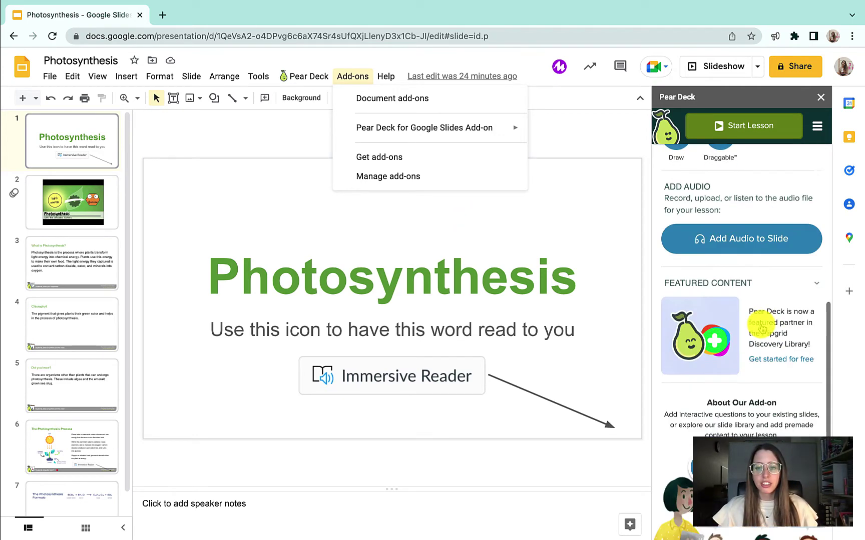
scroll(762, 327, up, 6)
Open Pear Deck's Template Library and browse its lesson builders and subject areas.
click(758, 201)
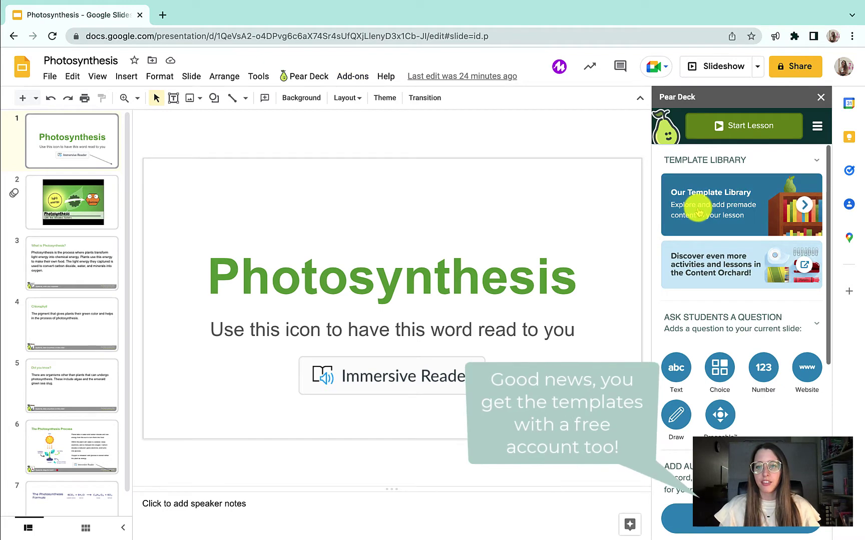
scroll(734, 343, down, 5)
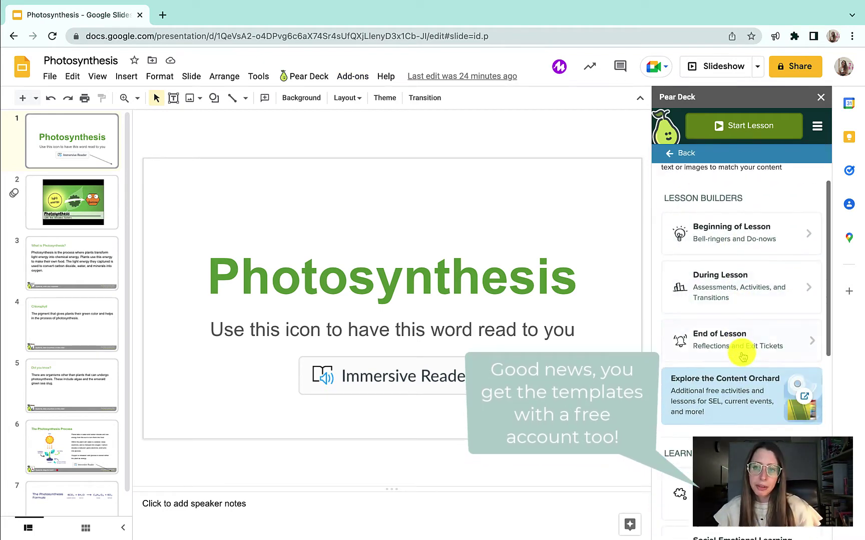
scroll(742, 355, down, 4)
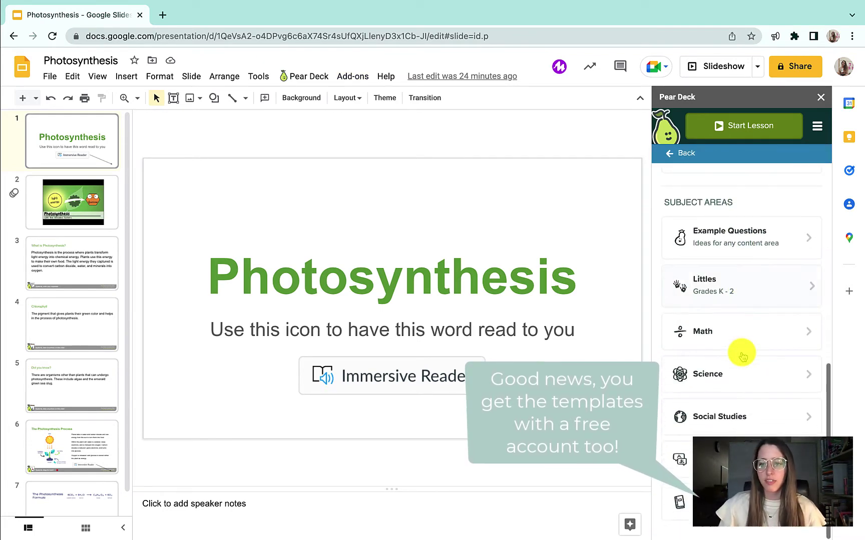
scroll(742, 353, up, 9)
scroll(742, 355, up, 1)
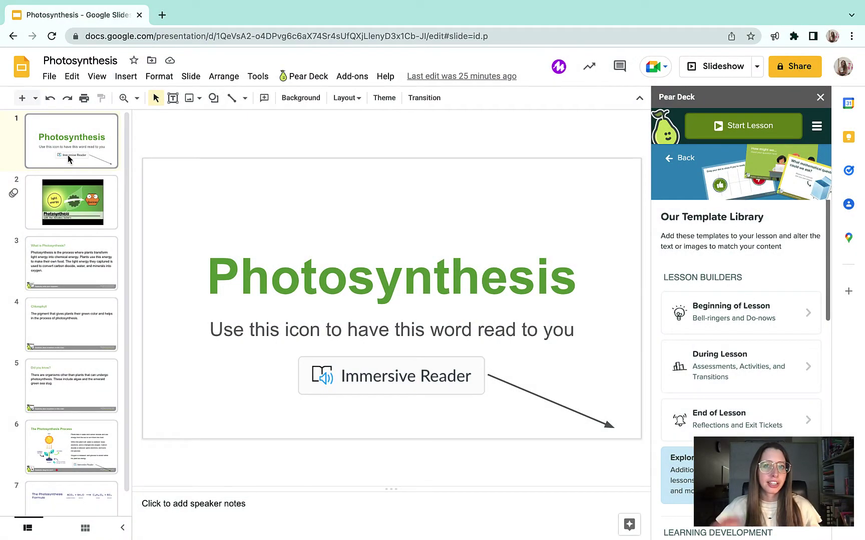
Look over the first three slides and select the Immersive Reader image on the title slide.
click(80, 195)
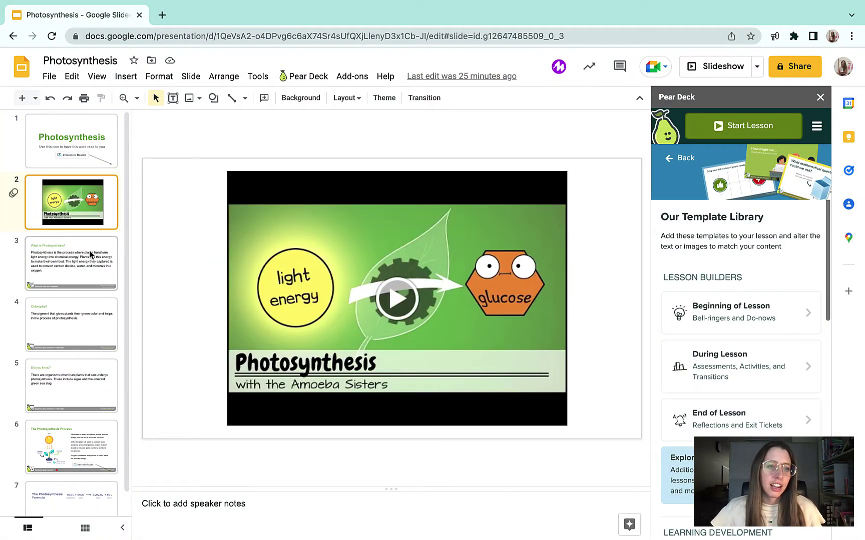
click(90, 253)
click(78, 127)
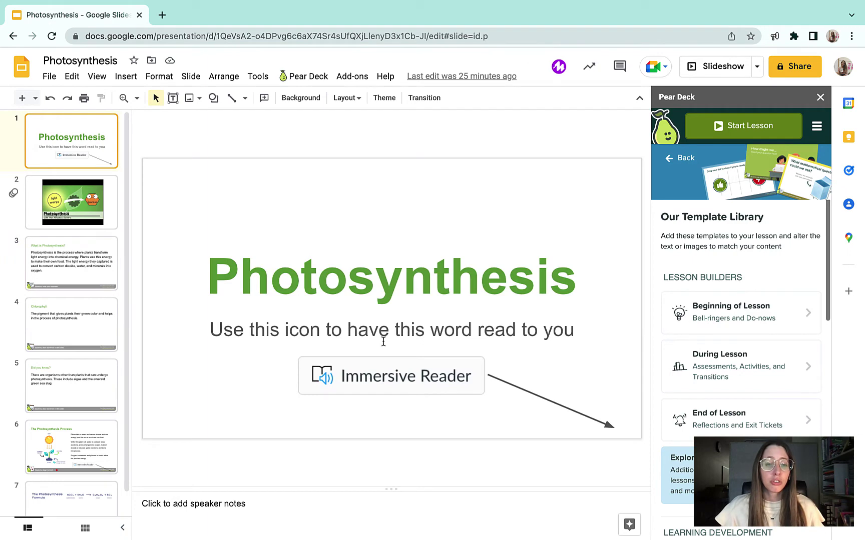
click(389, 377)
Highlight the paragraph on the "What is Photosynthesis?" slide and go back to the title slide.
click(91, 273)
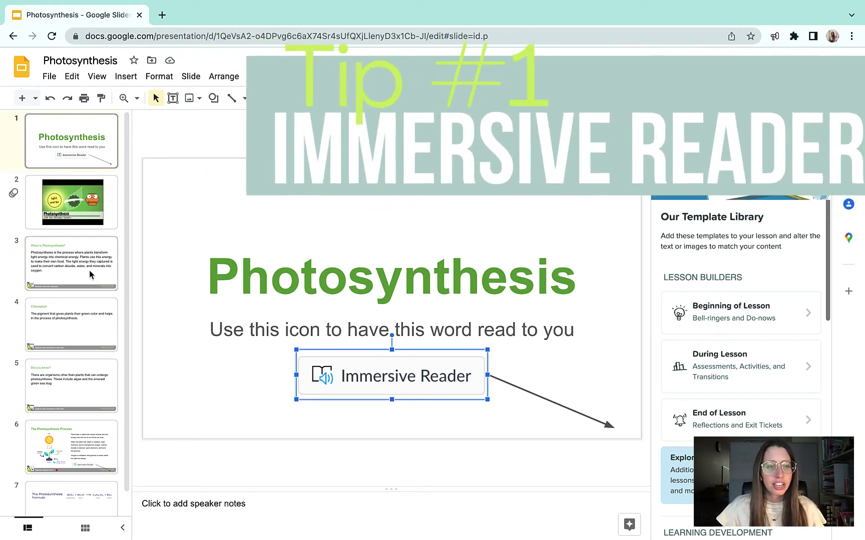
triple_click(224, 246)
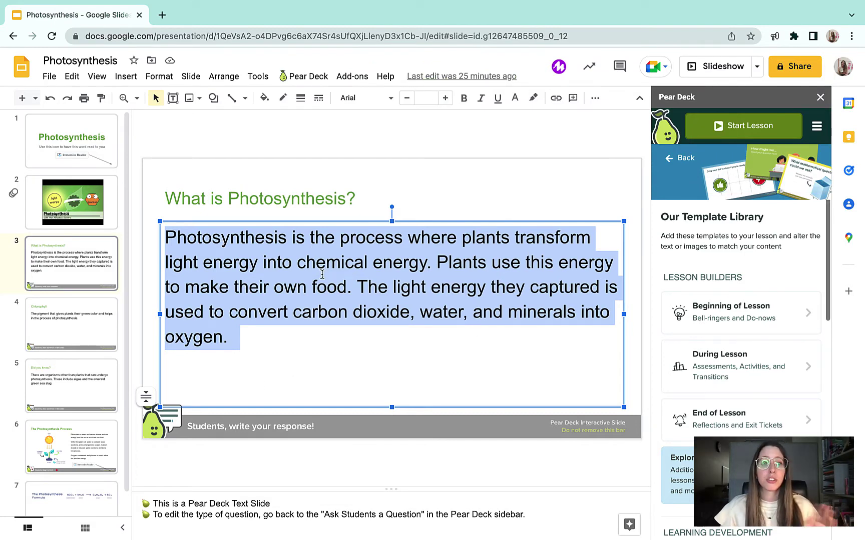
click(97, 145)
click(392, 335)
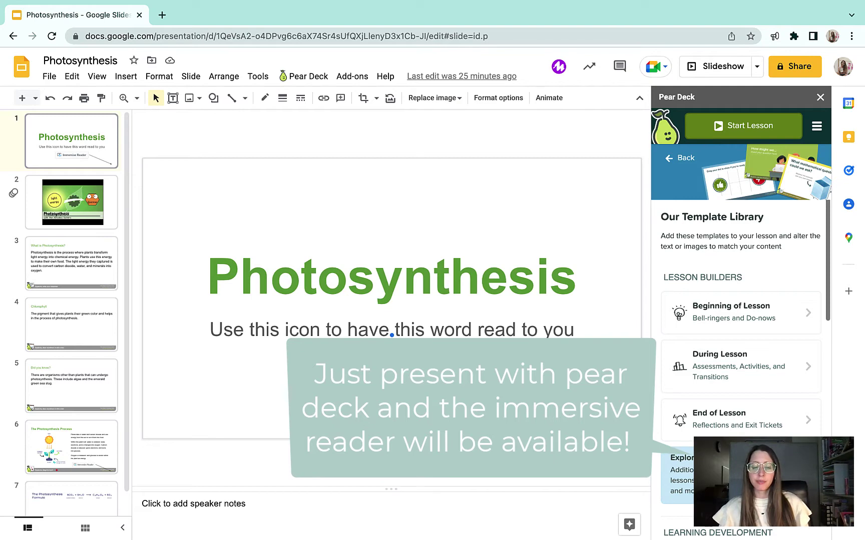
Highlight the whole definition on slide 3, from "Photosynthesis is the process" to "oxygen.".
click(76, 279)
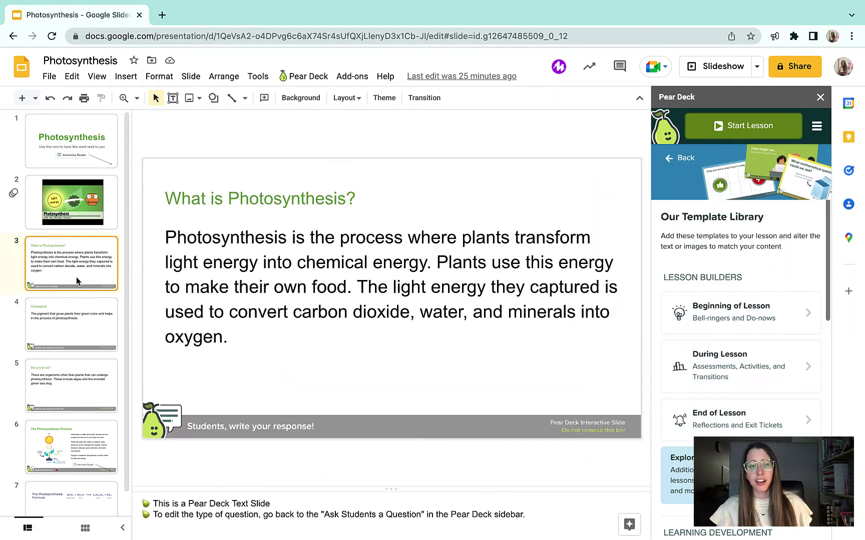
double_click(188, 239)
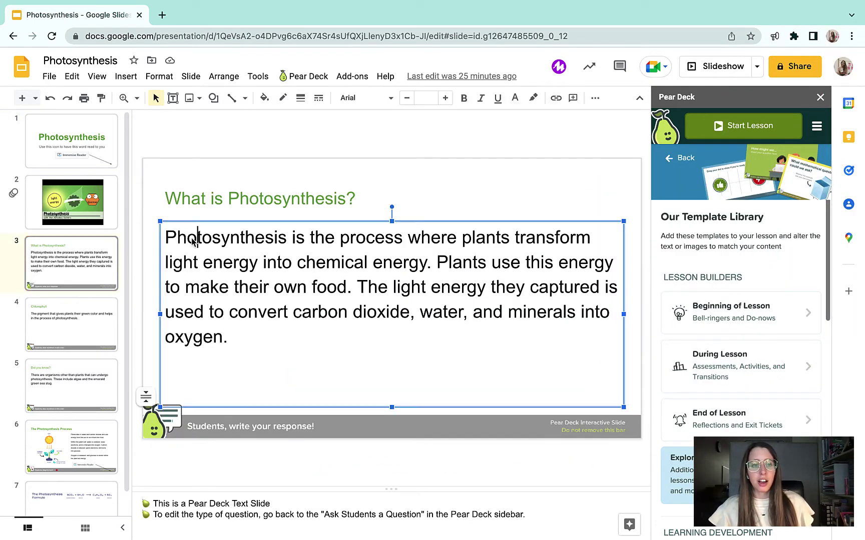
click(235, 334)
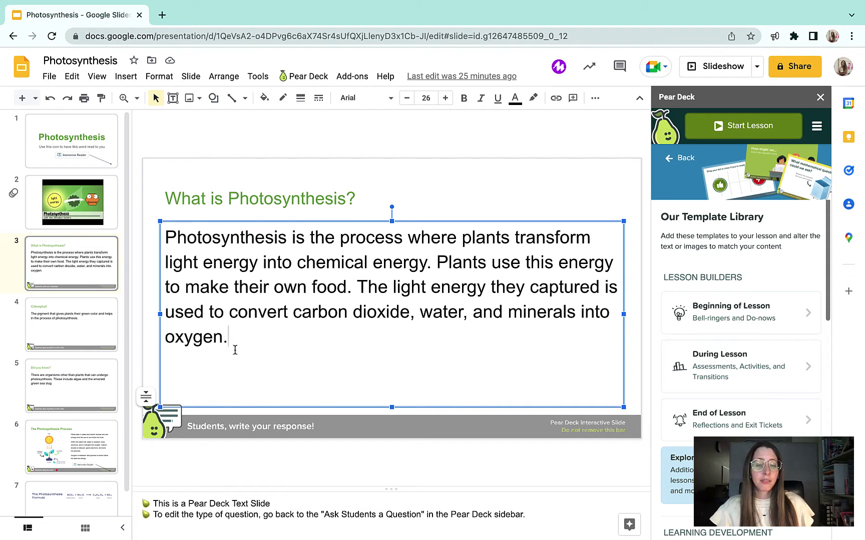
drag(234, 349, 130, 242)
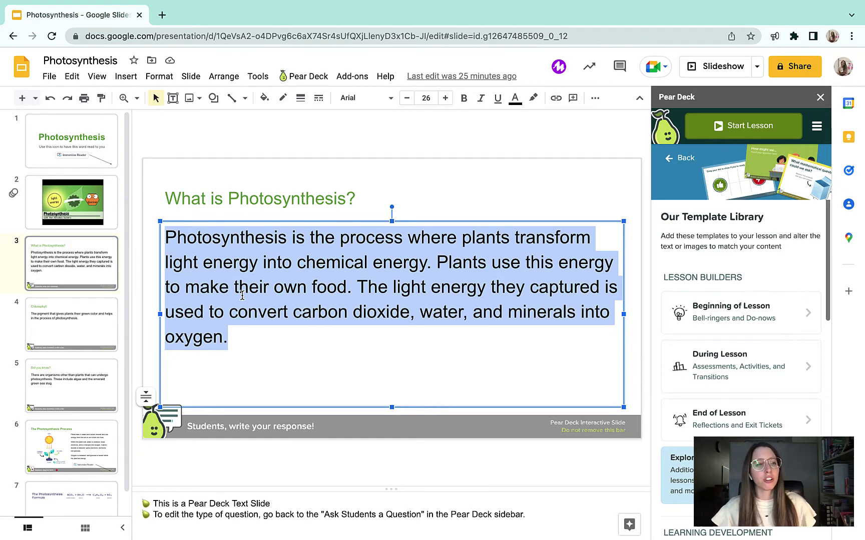
Review slides 4 and 5, and highlight all the explanatory text beside the diagram on "The Photosynthesis Process" slide.
click(65, 341)
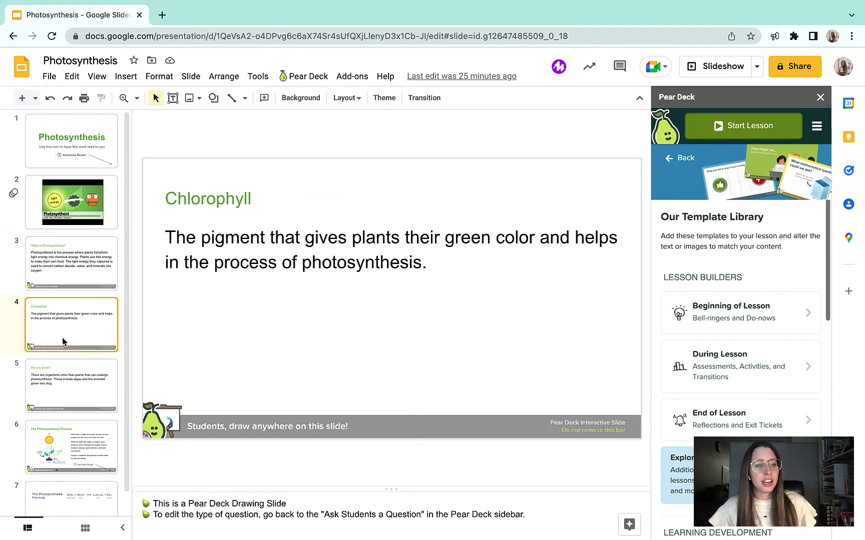
click(89, 379)
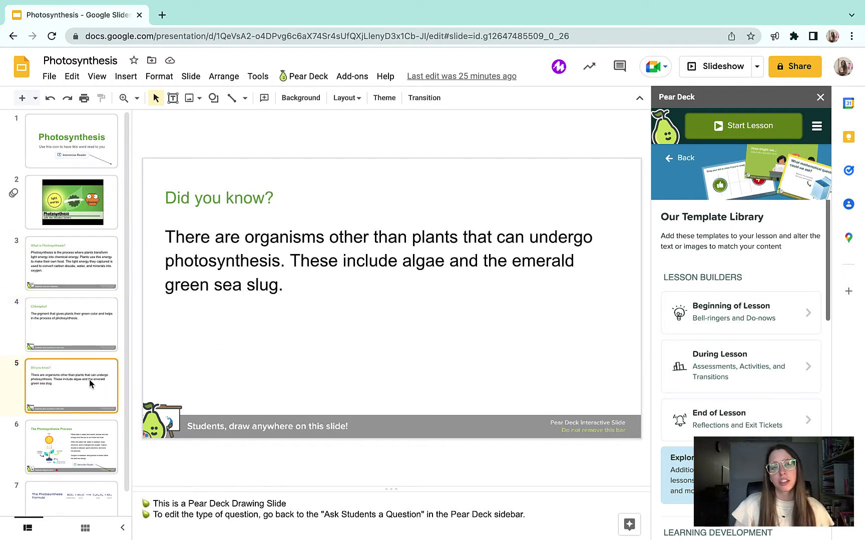
scroll(89, 379, down, 1)
click(60, 423)
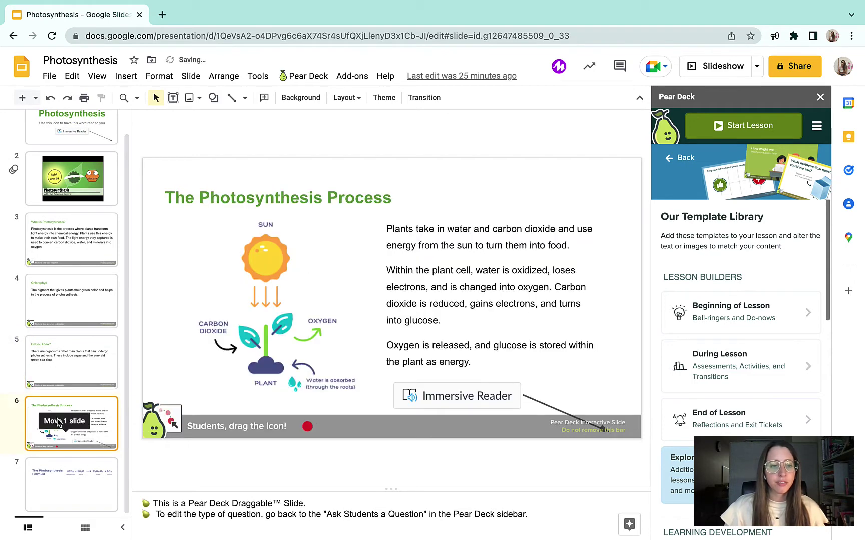
click(279, 300)
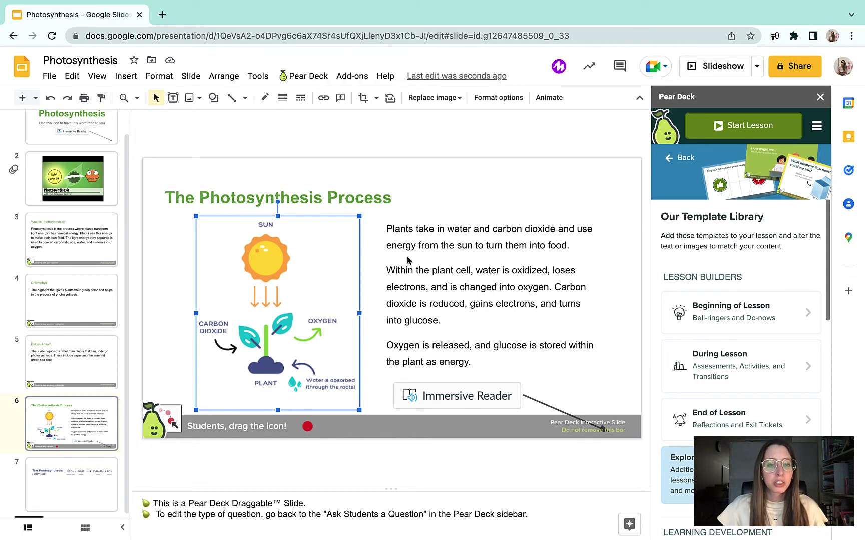
triple_click(438, 233)
click(439, 245)
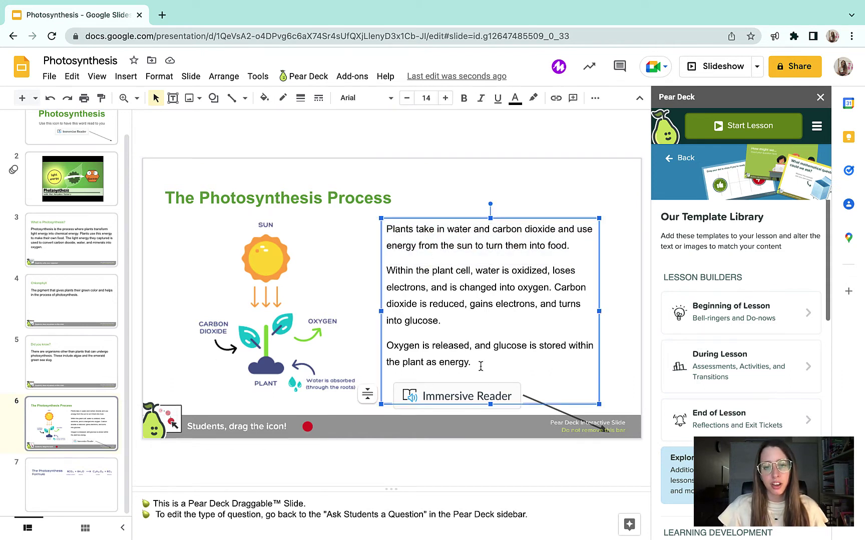
drag(474, 362, 352, 218)
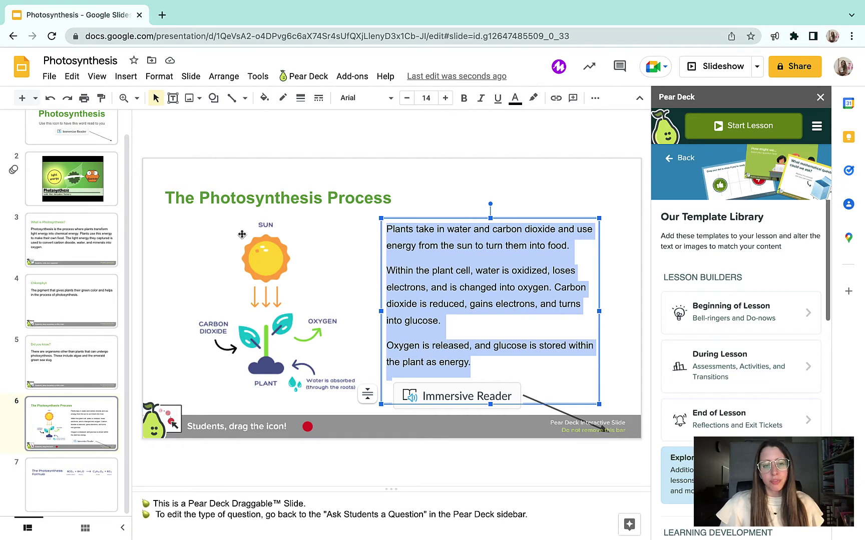
Change the "What is Photosynthesis?" slide to a Pear Deck Draw question.
scroll(111, 164, up, 1)
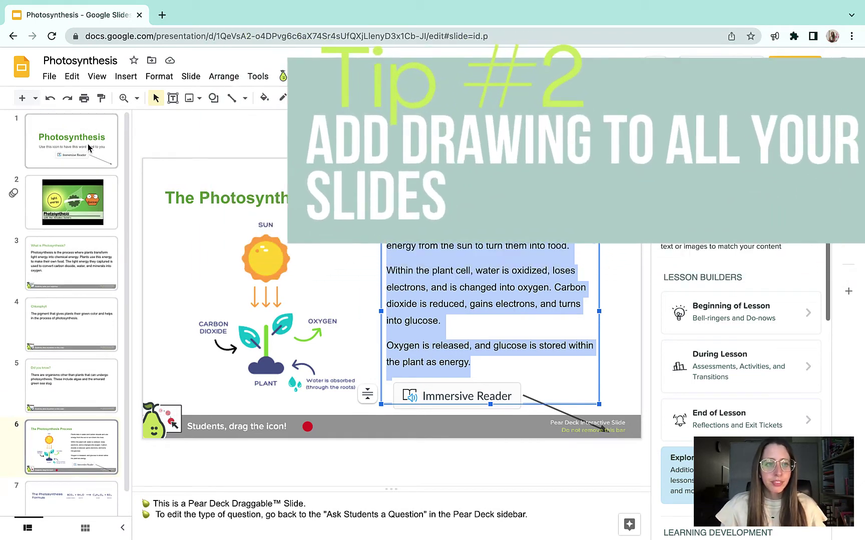
click(111, 164)
click(107, 210)
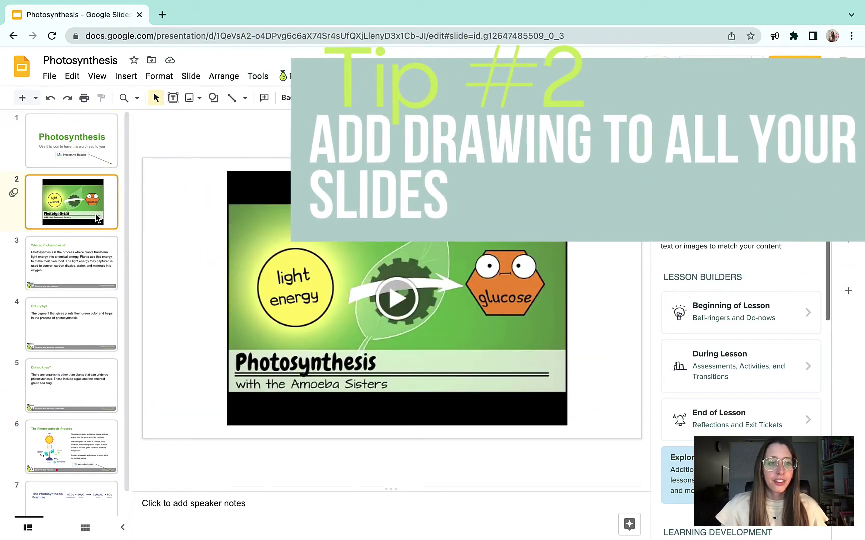
click(104, 259)
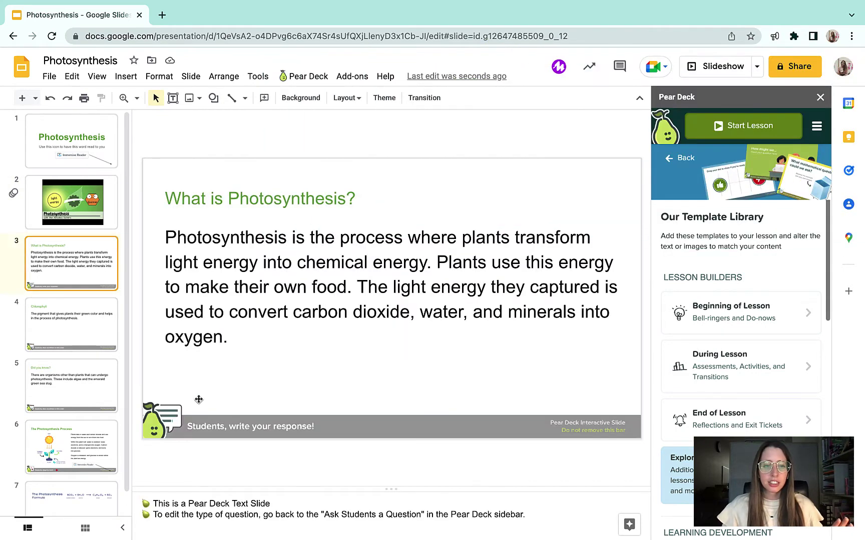
click(671, 156)
scroll(764, 397, down, 1)
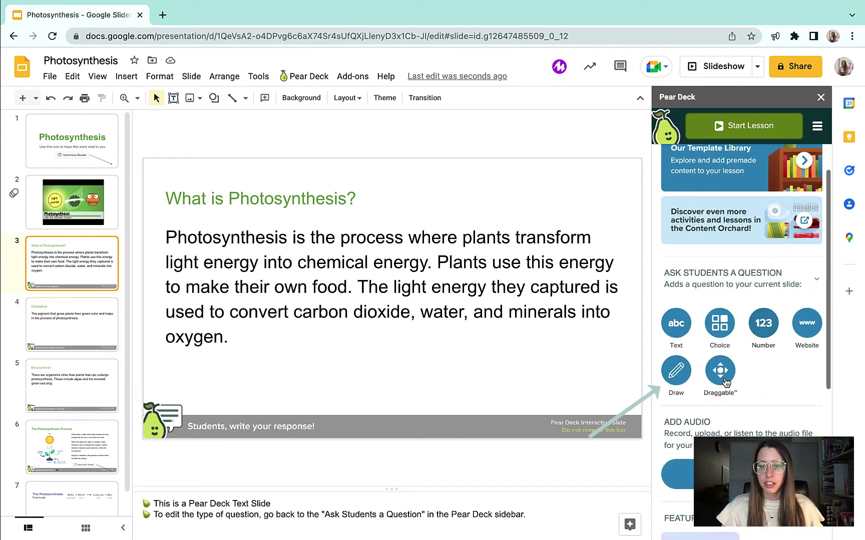
click(677, 371)
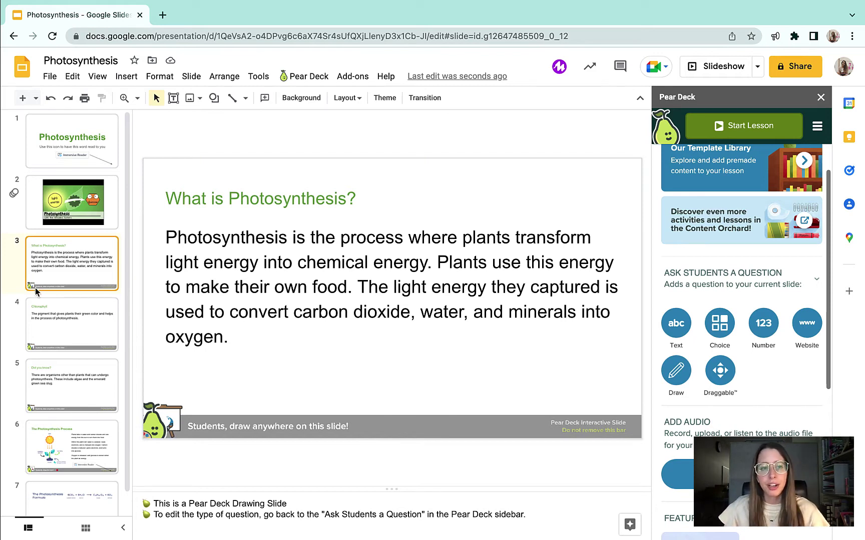
Apply the Pear Deck Draw question type to the Chlorophyll slide.
click(75, 339)
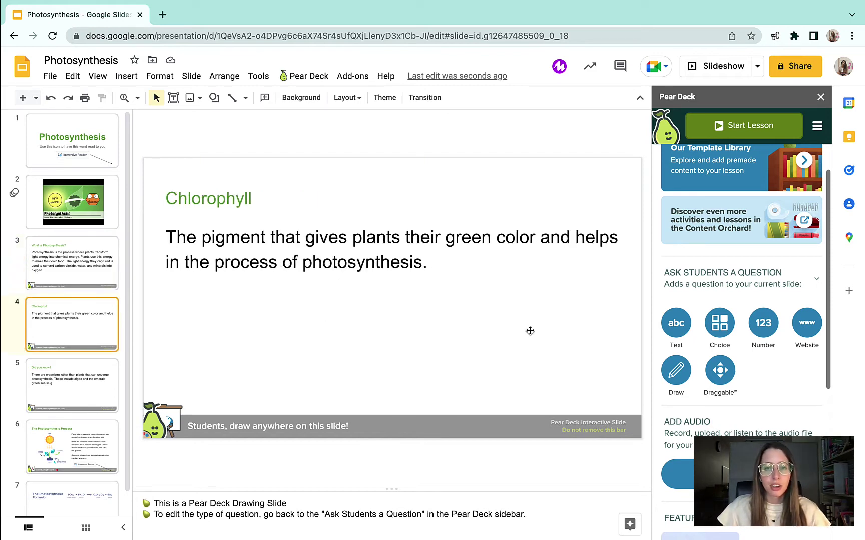
click(683, 369)
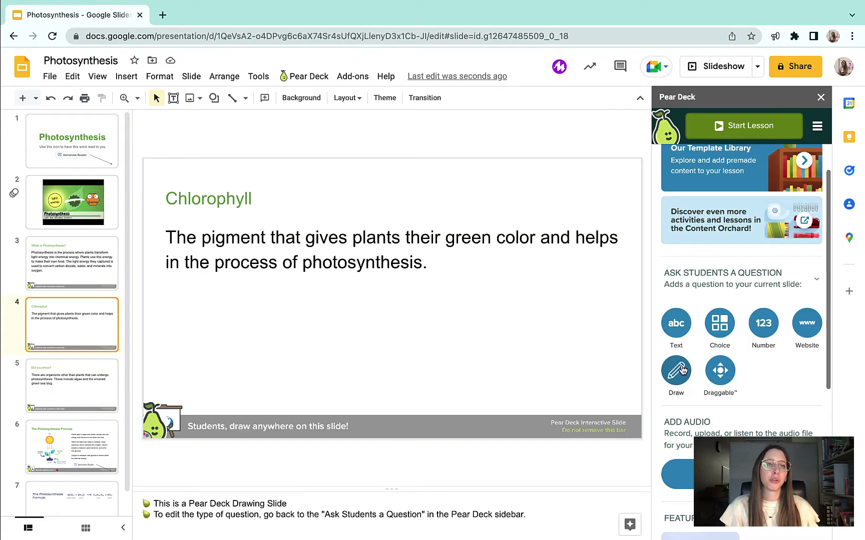
Review the Draw prompts on the Chlorophyll and "Did you know?" slides.
click(76, 394)
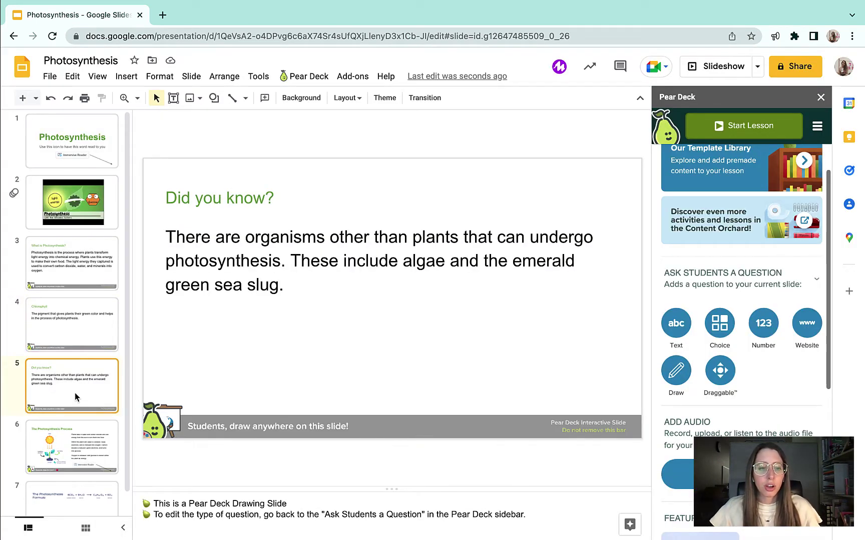
click(89, 426)
click(54, 371)
click(73, 298)
click(73, 293)
click(81, 361)
click(83, 336)
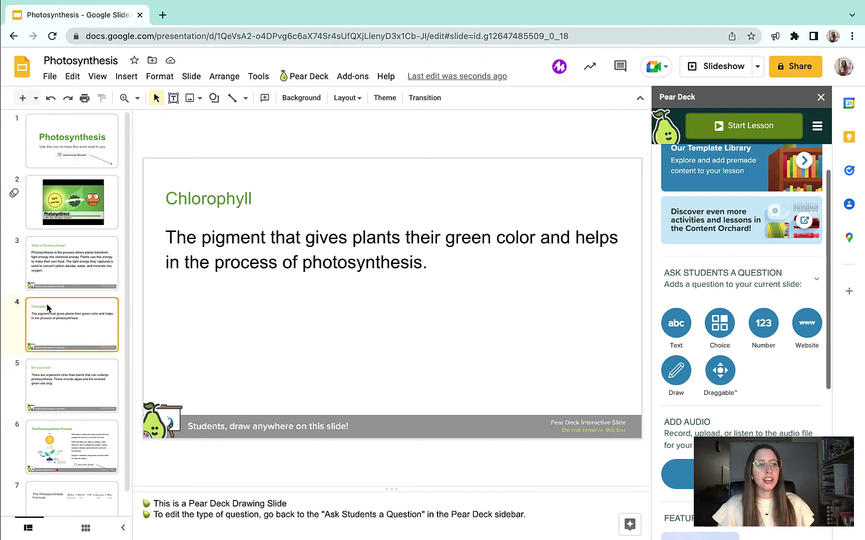
click(70, 384)
Update "The Photosynthesis Process" slide as a Pear Deck Draggable question with a red Dot as the draggable item.
click(94, 451)
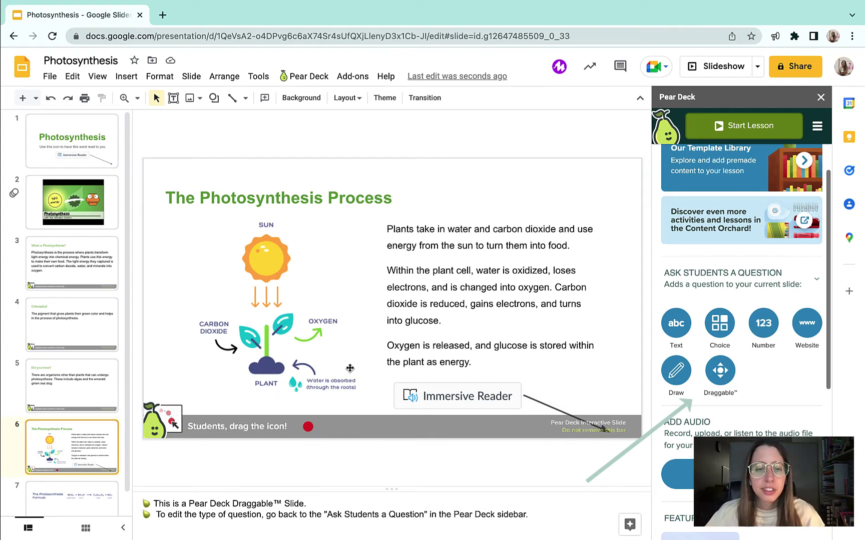
click(259, 428)
click(726, 375)
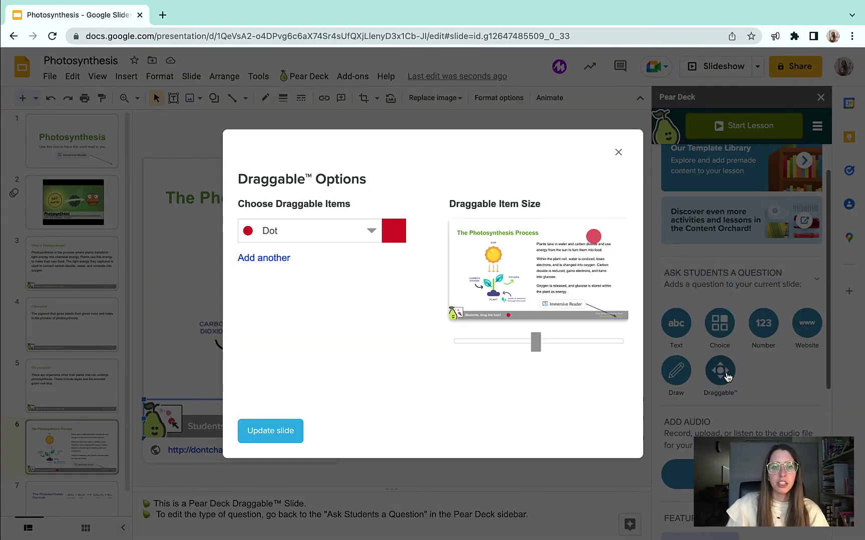
click(280, 432)
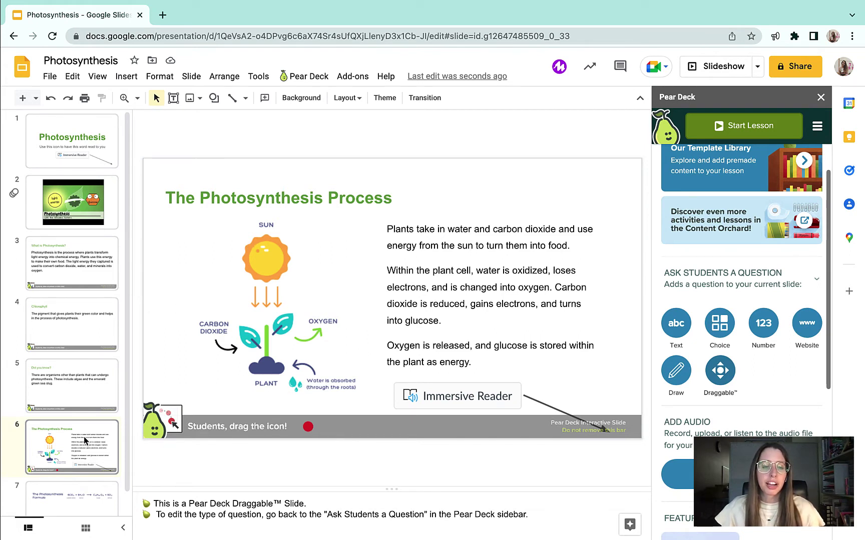
Apply the Pear Deck Text question type to "The Photosynthesis Formula" slide.
scroll(60, 426, down, 1)
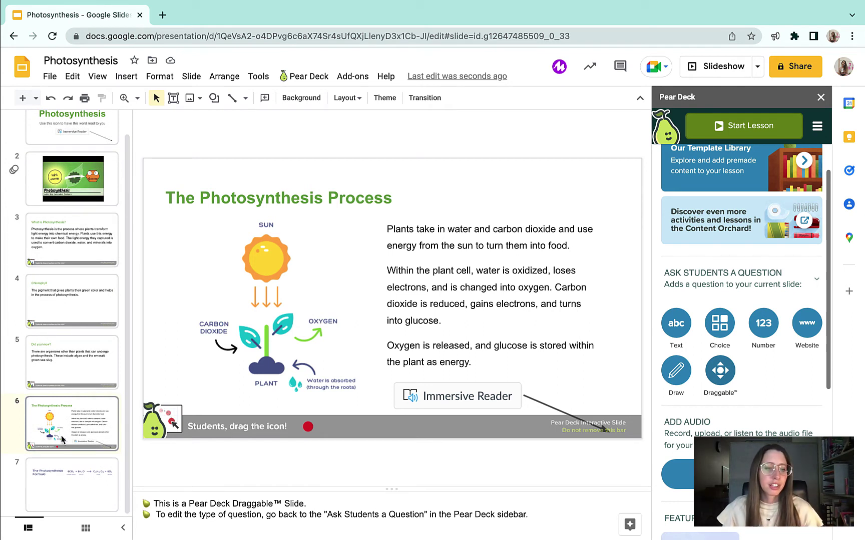
click(79, 481)
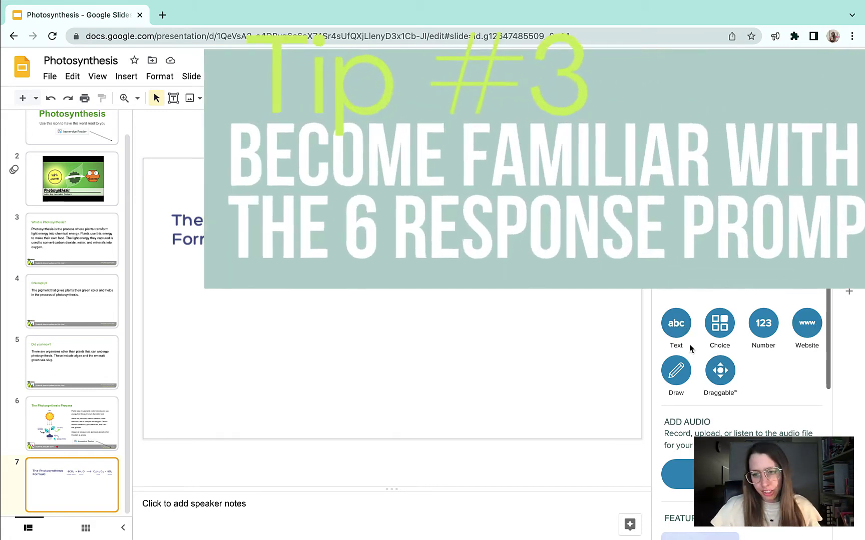
click(676, 324)
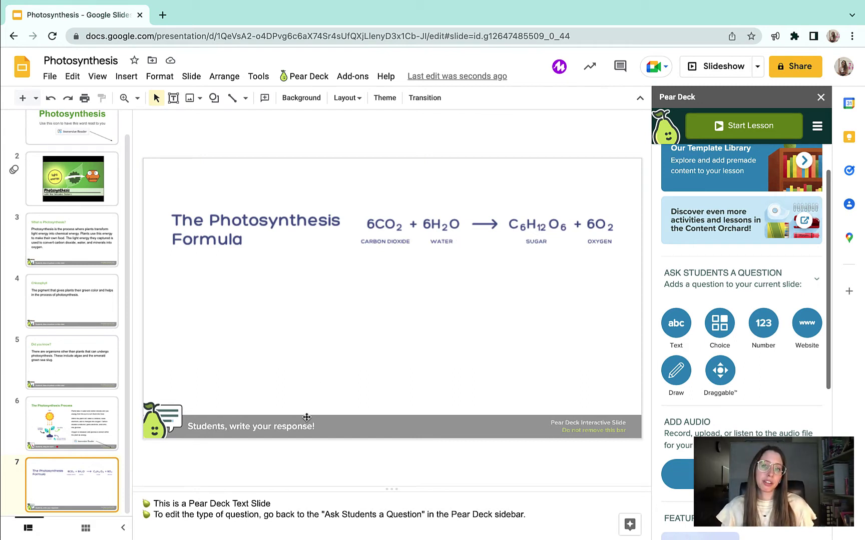
click(725, 333)
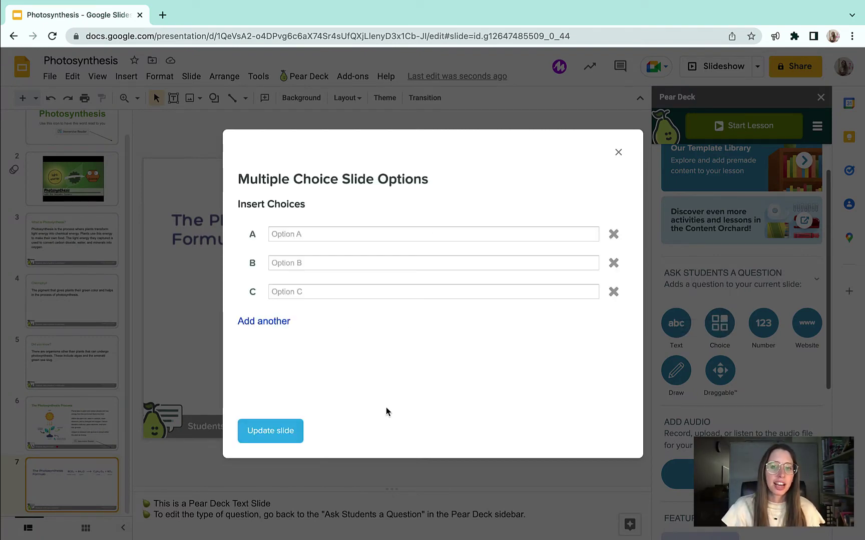
click(293, 238)
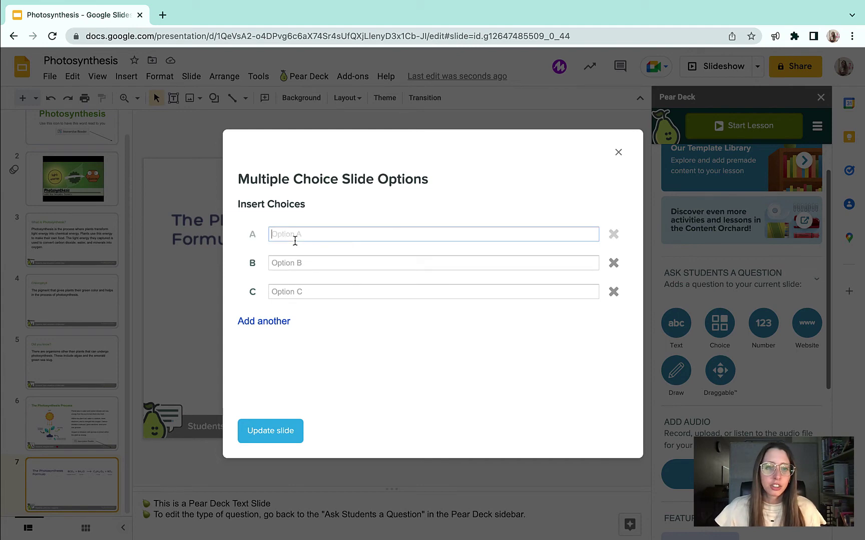
click(520, 262)
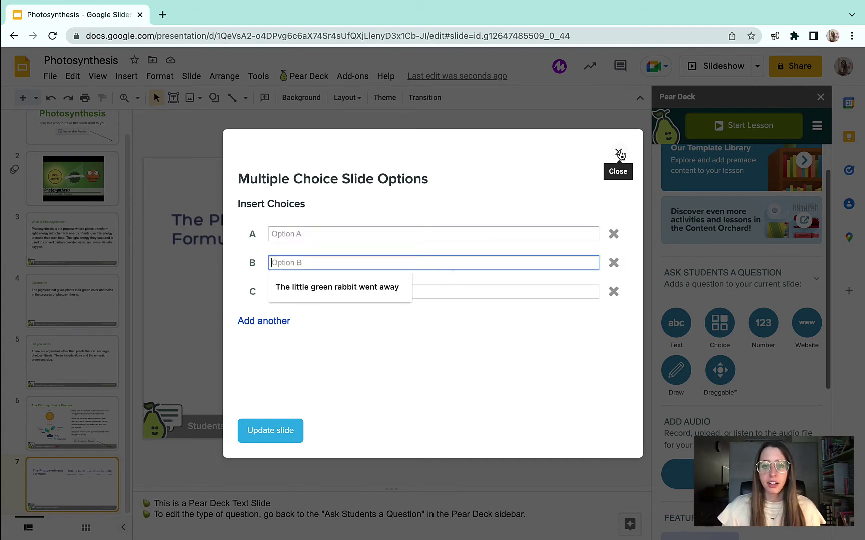
click(619, 153)
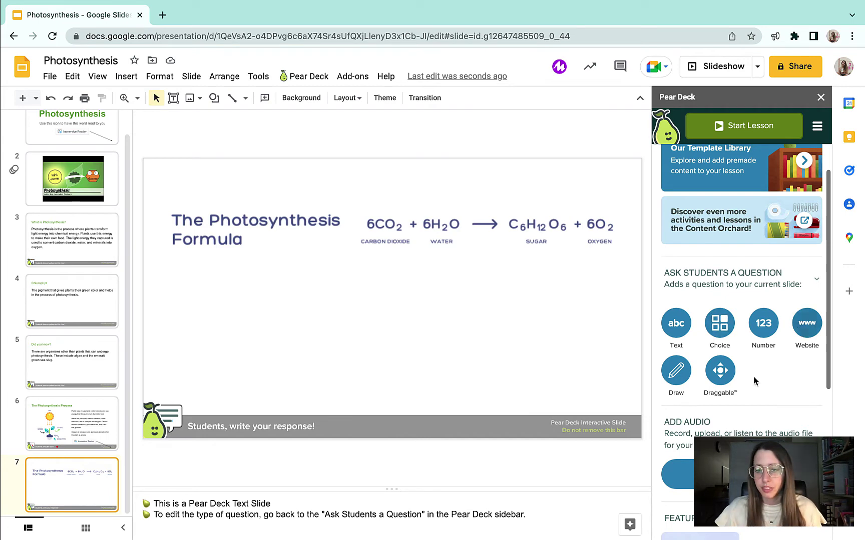
Look over the remaining Pear Deck add-on features and browse the Beginning of Lesson slides in the Template Library.
scroll(749, 262, down, 5)
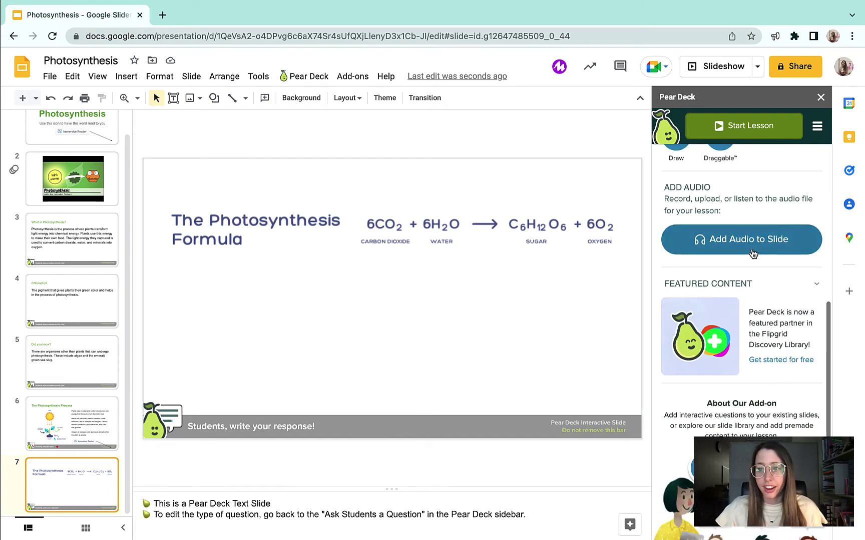
scroll(755, 263, down, 1)
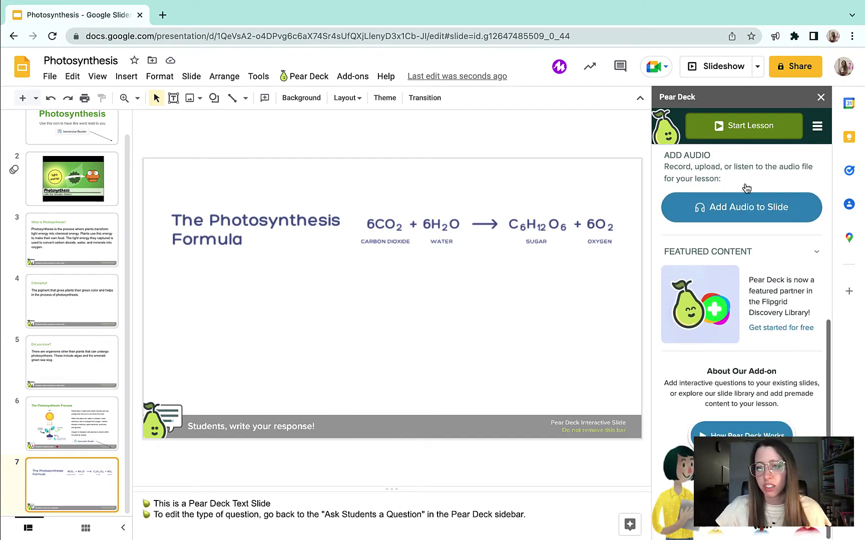
scroll(747, 229, up, 6)
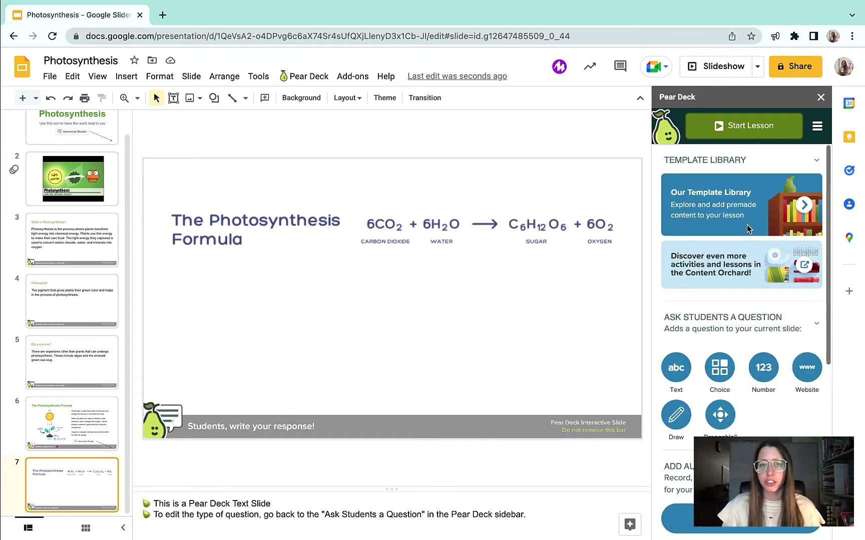
click(699, 186)
scroll(718, 299, down, 4)
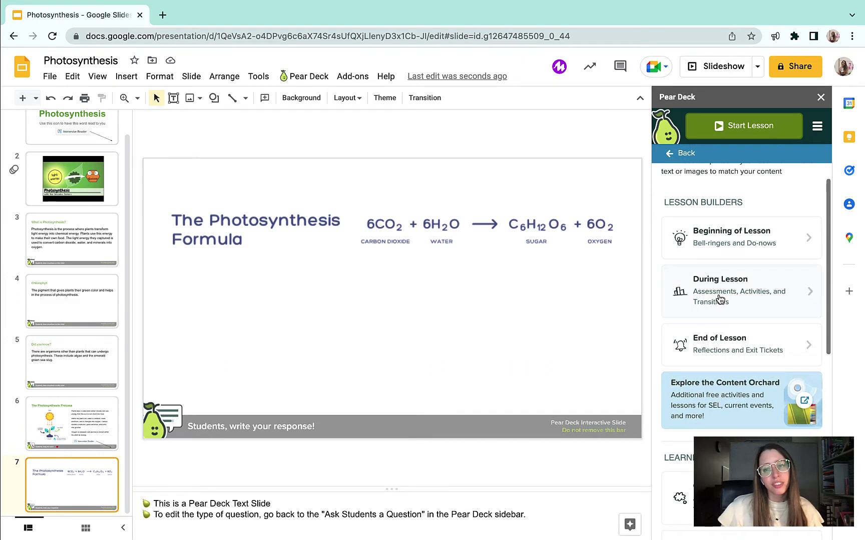
click(712, 195)
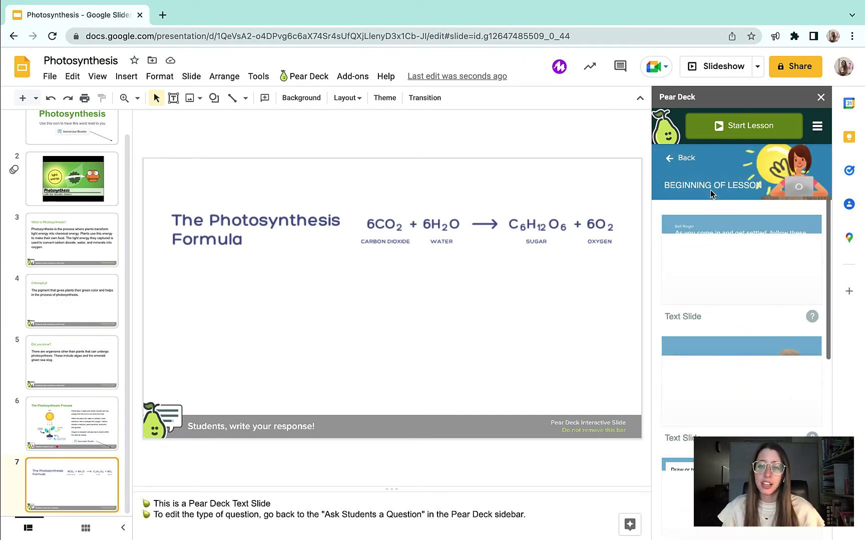
scroll(771, 334, down, 4)
scroll(769, 331, down, 4)
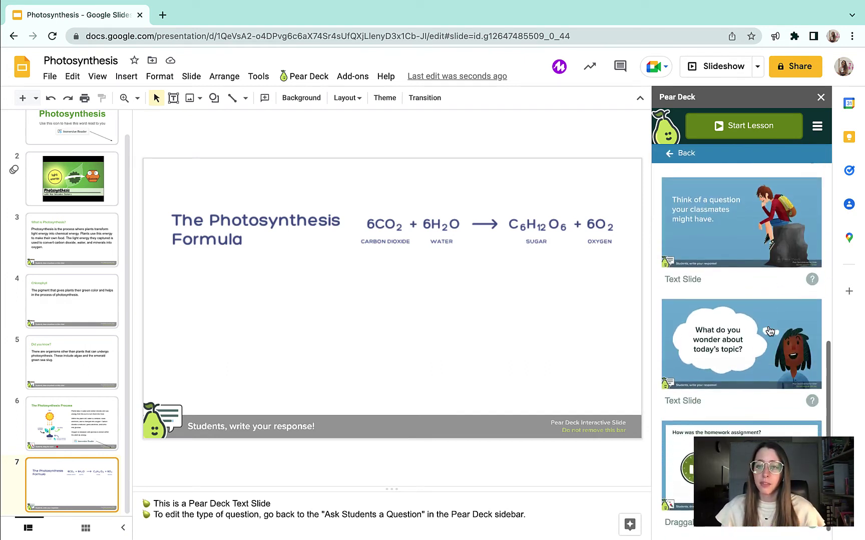
scroll(682, 218, up, 10)
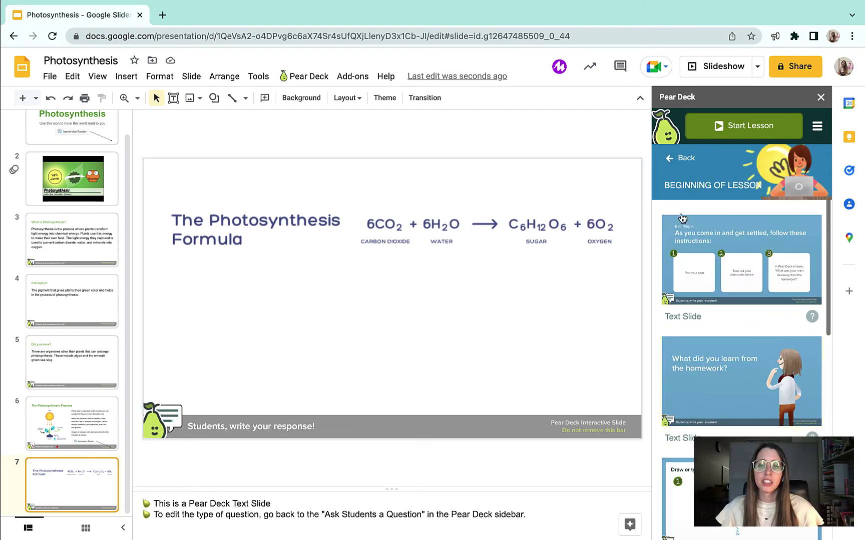
click(677, 159)
Add the "Draw the atom: [Hydrogen]" drawing slide from the Science templates to the presentation.
scroll(706, 305, down, 4)
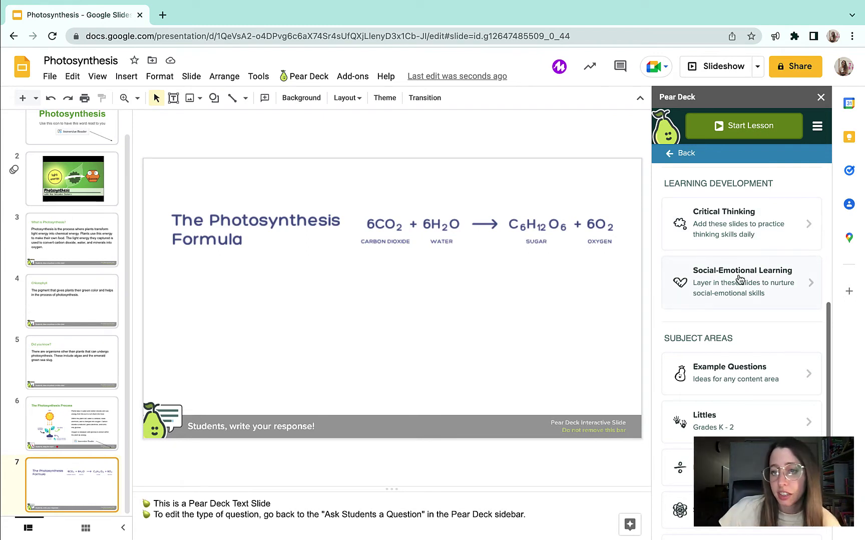
scroll(749, 275, down, 3)
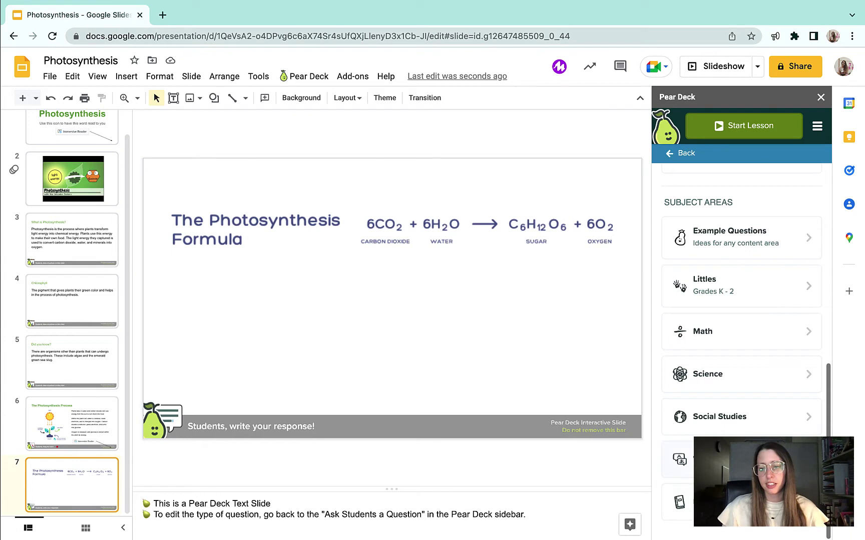
click(720, 376)
scroll(720, 379, down, 1)
scroll(721, 378, down, 1)
click(731, 289)
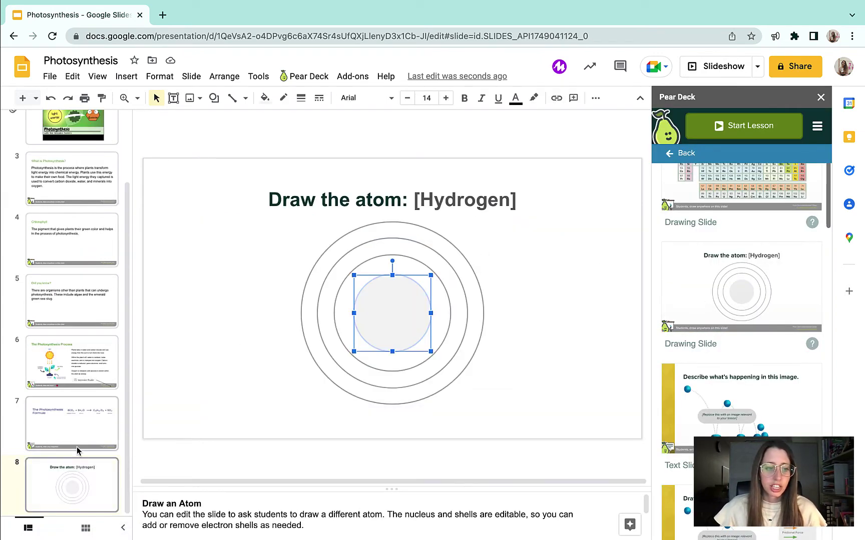
Select the word "Hydrogen" in the title of the new atom drawing slide.
click(398, 216)
double_click(381, 200)
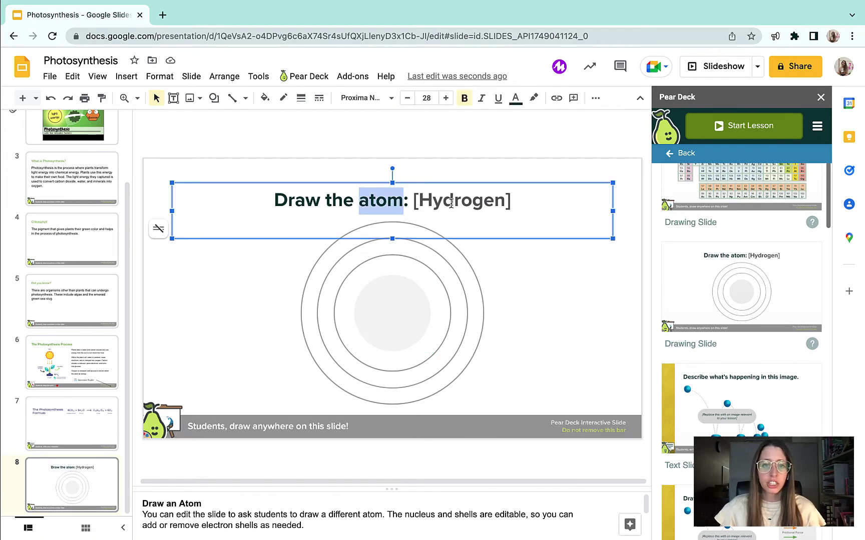
double_click(451, 204)
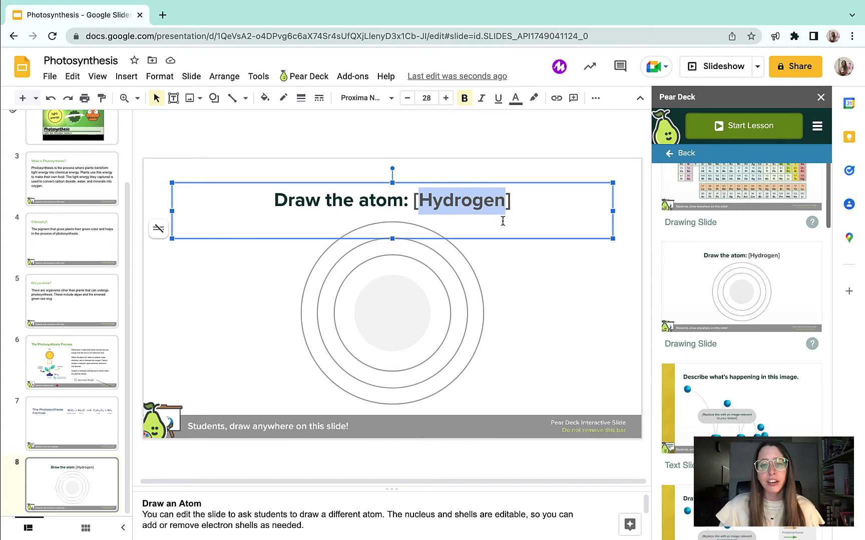
Browse the further Science template slides, including the forces, graph and diagram-labeling prompts.
scroll(772, 386, down, 2)
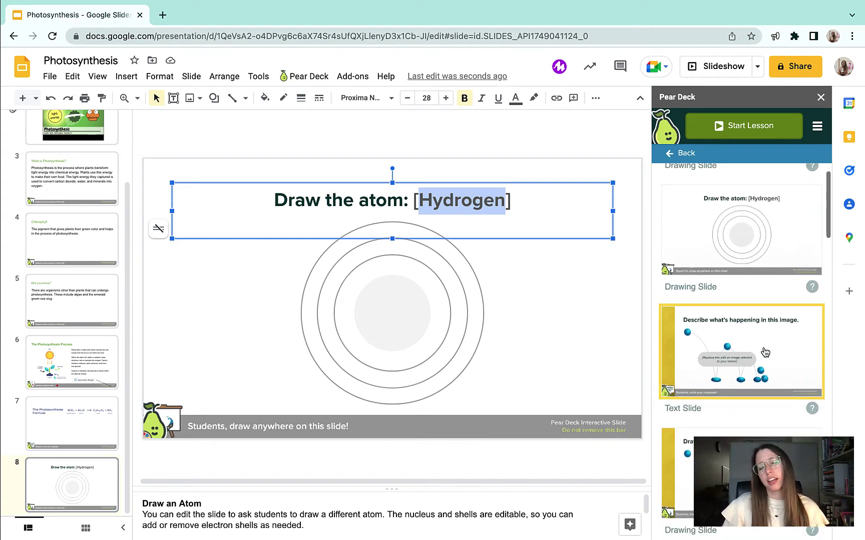
scroll(786, 372, down, 5)
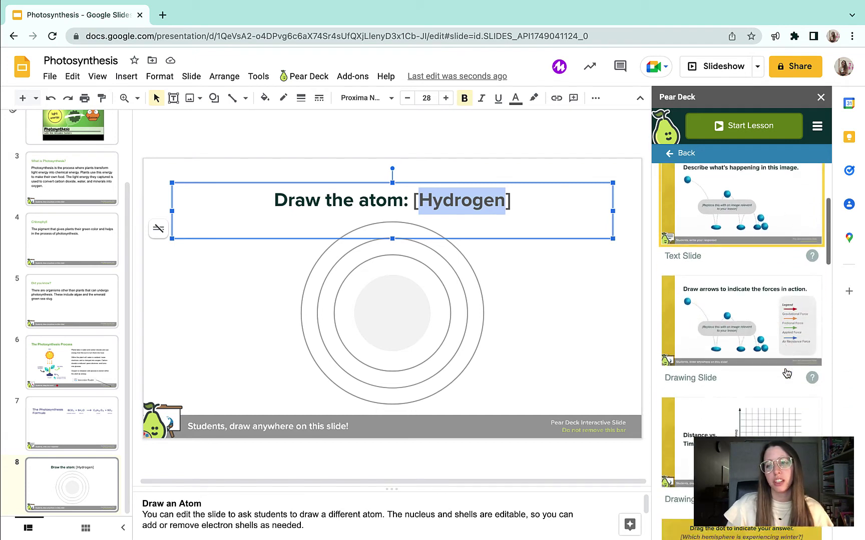
scroll(773, 368, down, 2)
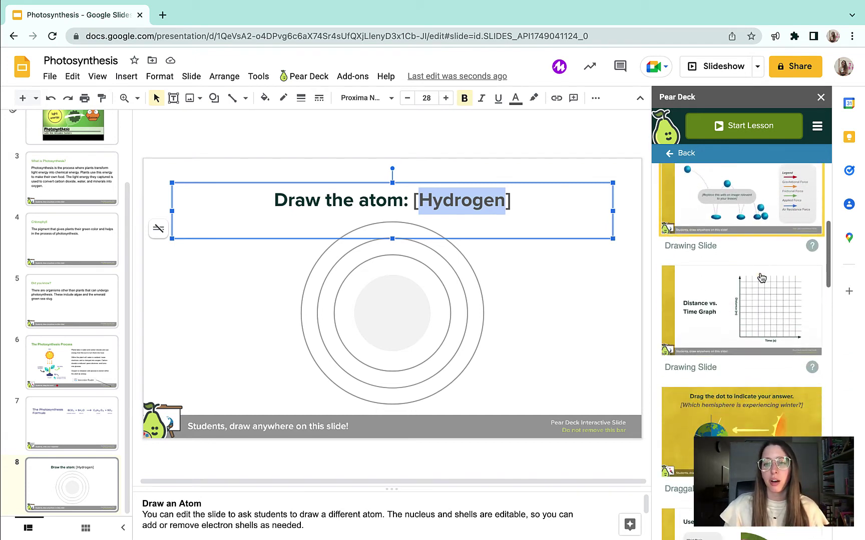
scroll(754, 360, down, 4)
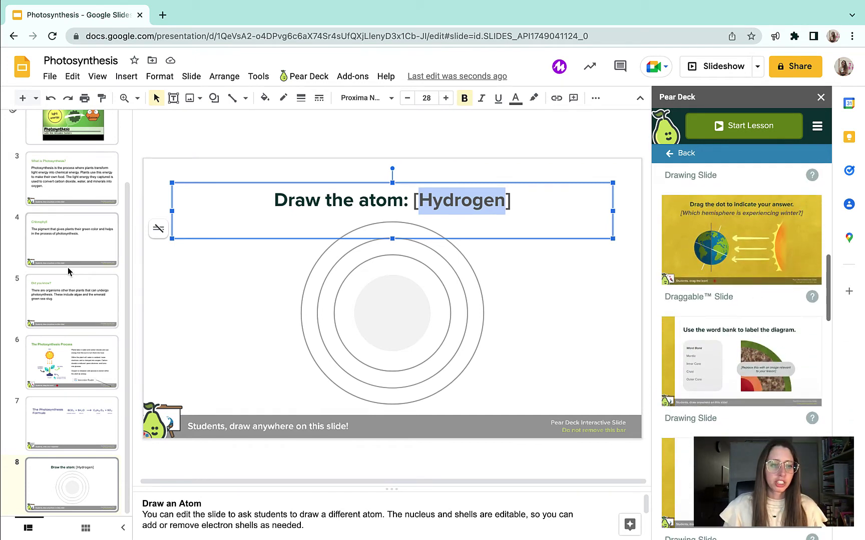
Start a new Pear Deck session from the Photosynthesis title slide as an Instructor-Paced Activity.
scroll(69, 272, up, 2)
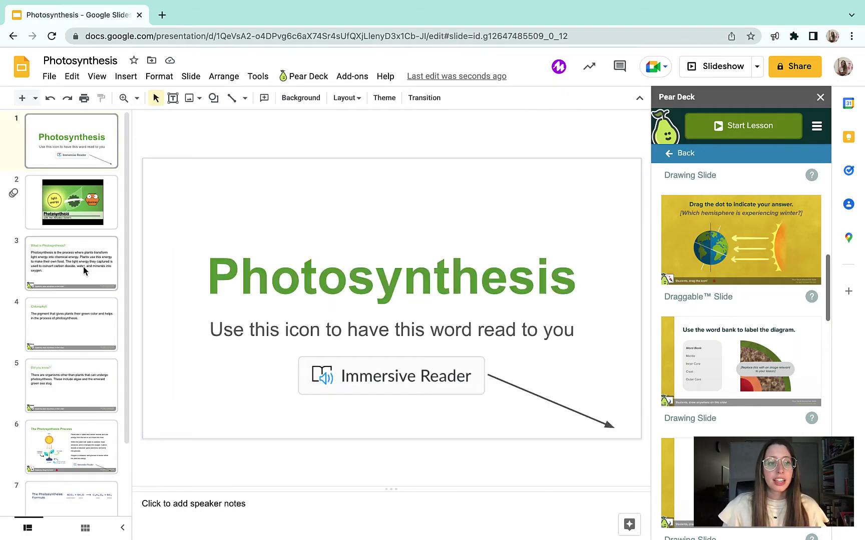
click(84, 271)
click(58, 159)
click(722, 124)
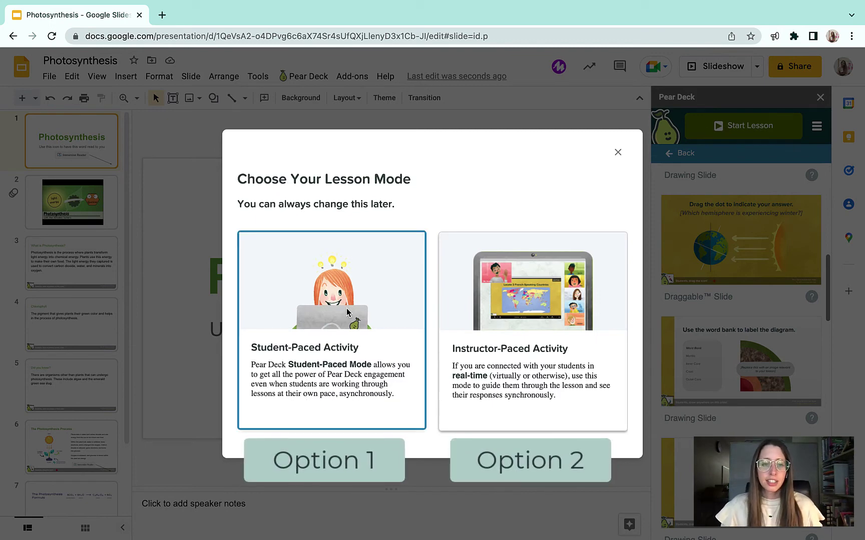
click(557, 297)
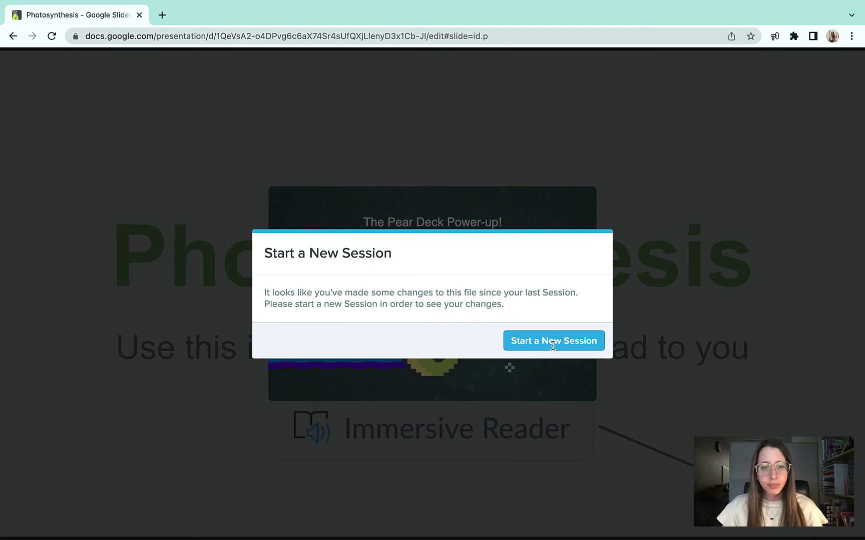
click(571, 345)
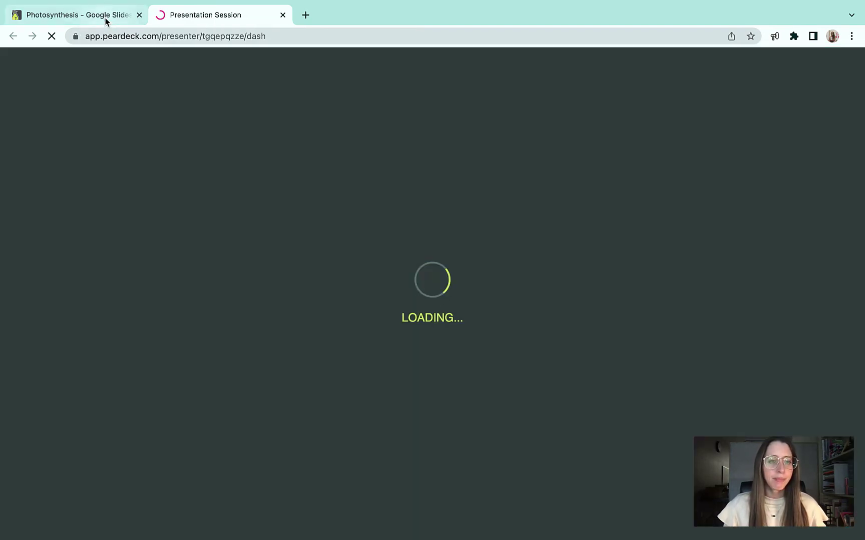
Compare the student join screen with the teacher dashboard session, and return to the join screen.
click(100, 18)
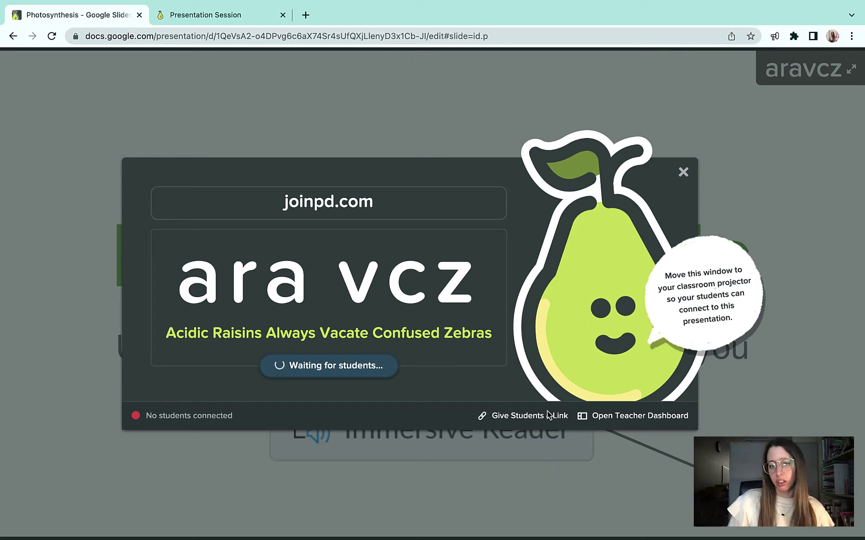
click(240, 16)
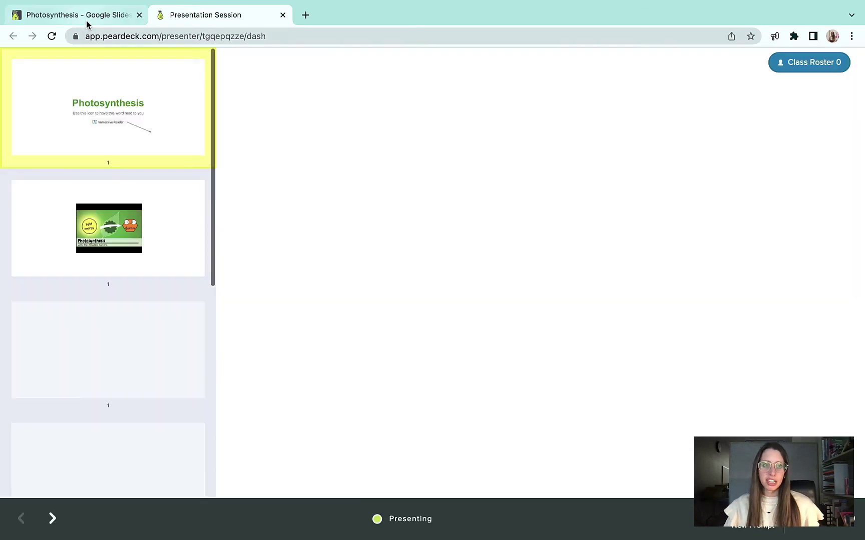
click(86, 22)
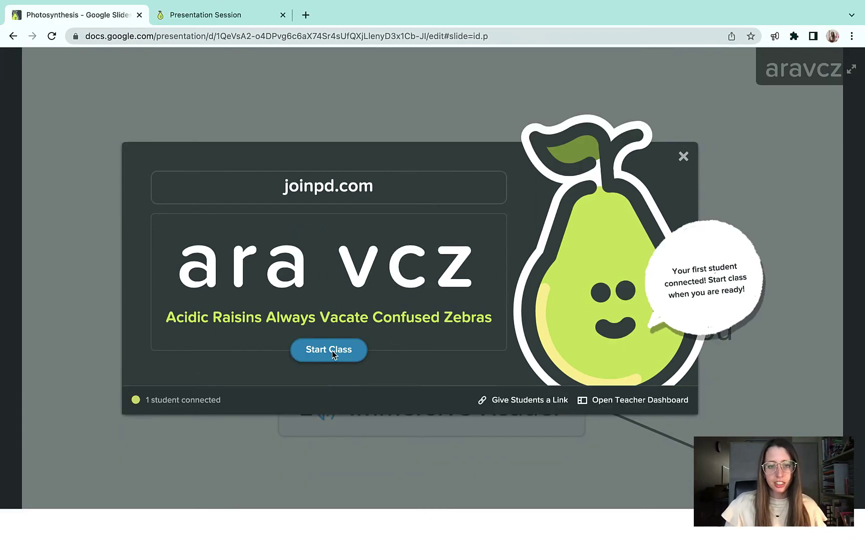
Start the class from the join screen and advance the presentation to the embedded Photosynthesis video slide.
click(331, 351)
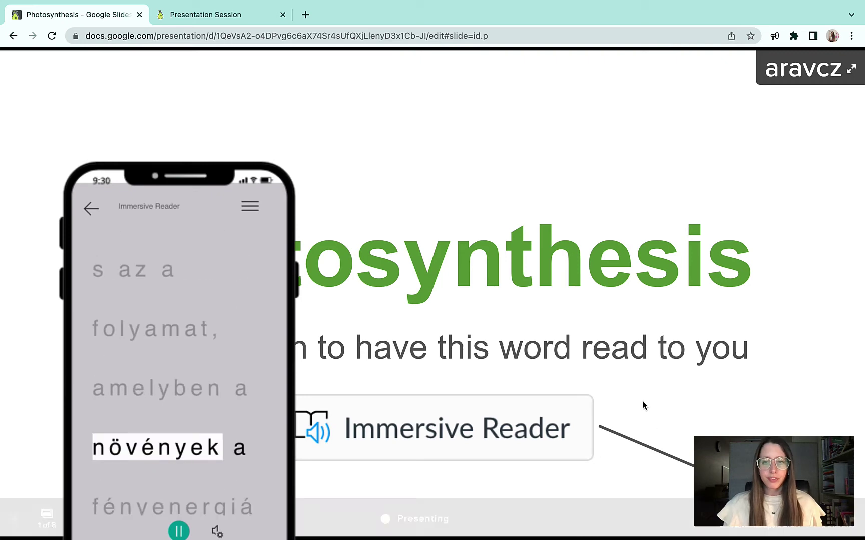
key(Right)
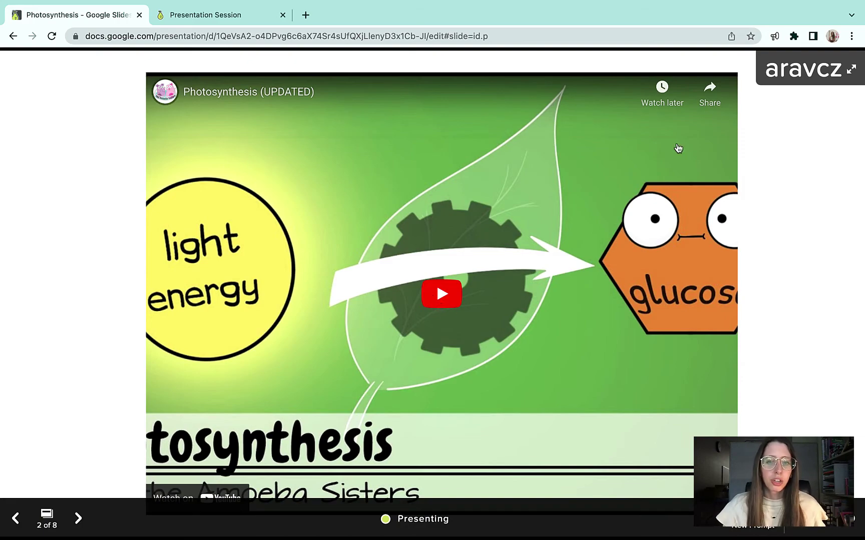
Check for the Pear Deck Power-Up among the browser extensions, and briefly play and pause the embedded Photosynthesis video.
click(794, 36)
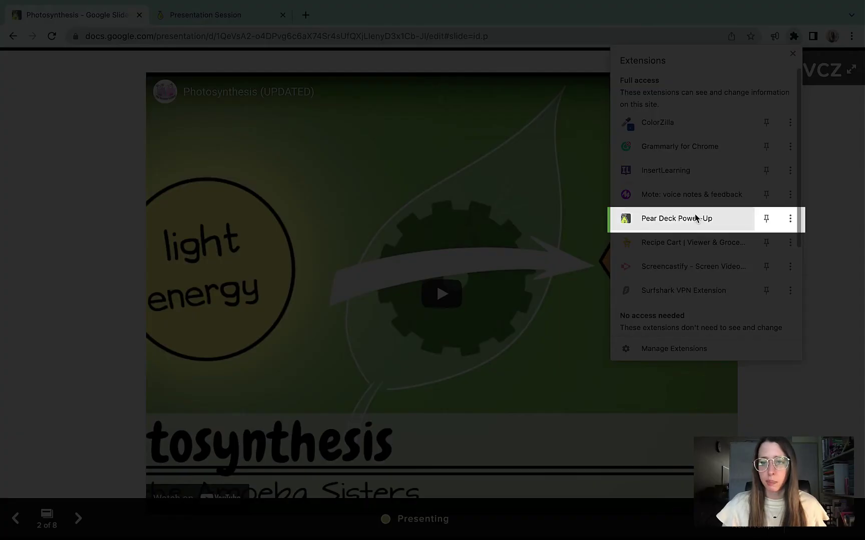
click(663, 228)
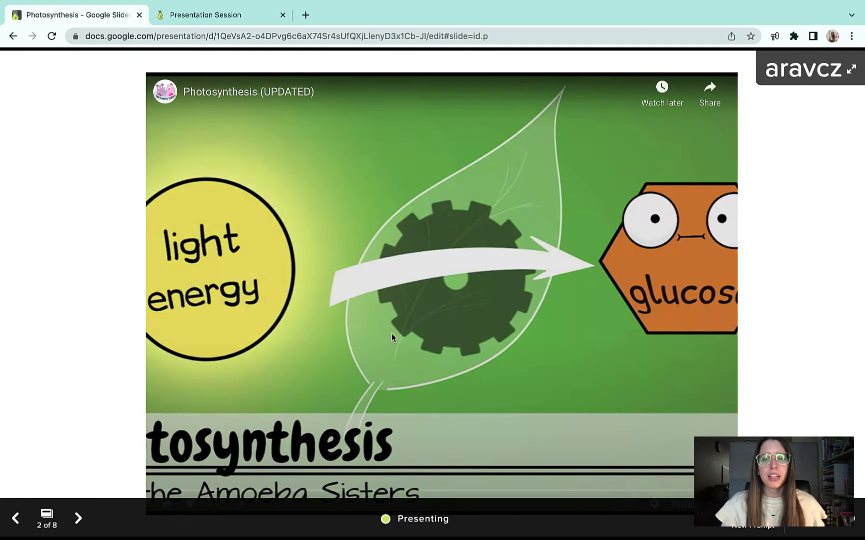
click(392, 304)
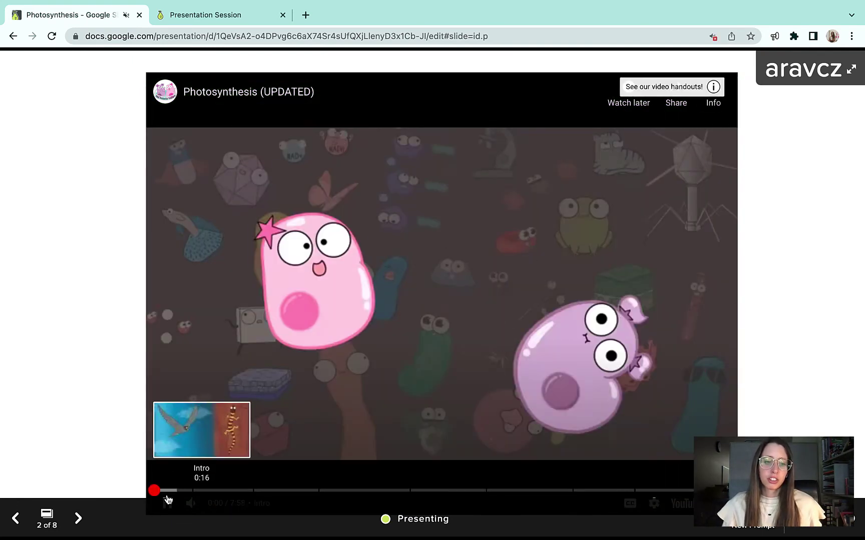
click(270, 387)
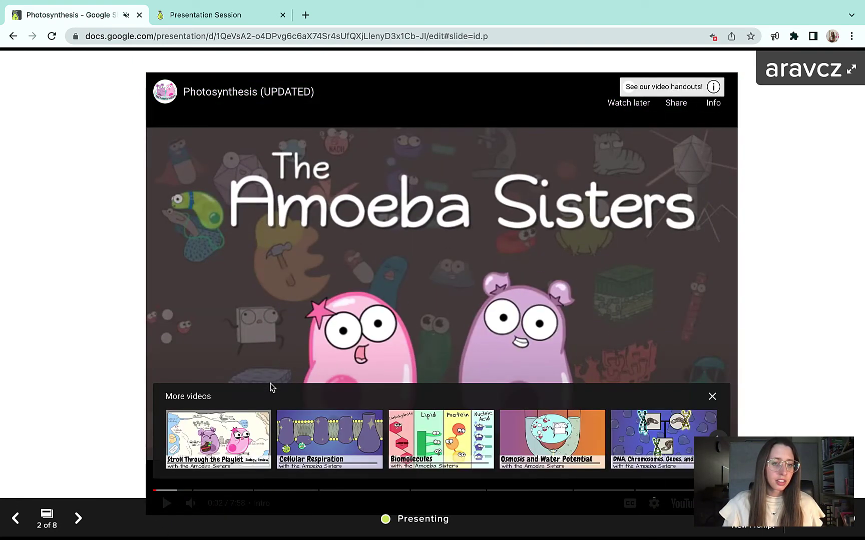
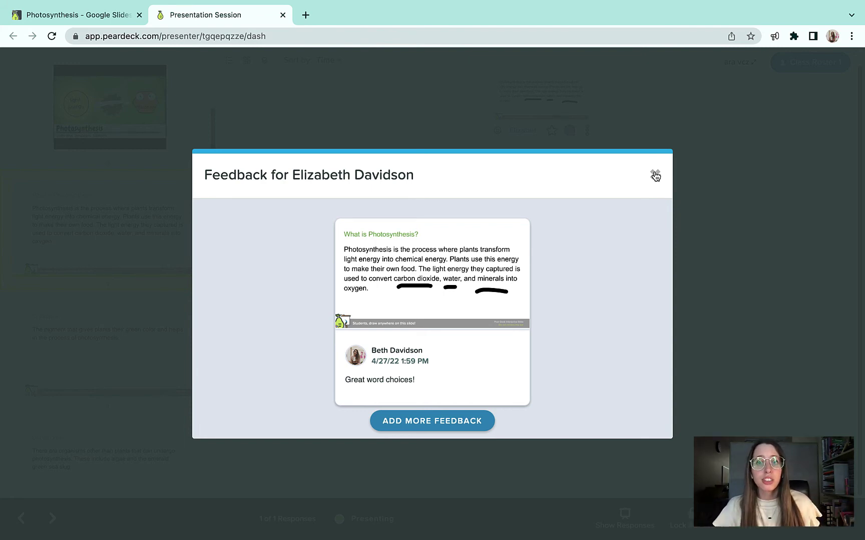
Close the student's feedback window, then present the Chlorophyll slide with student responses locked.
click(655, 175)
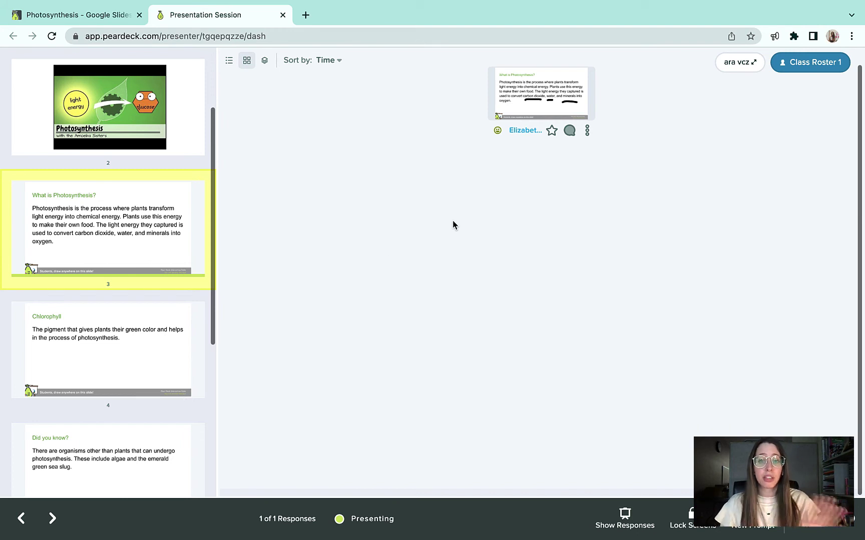
click(74, 343)
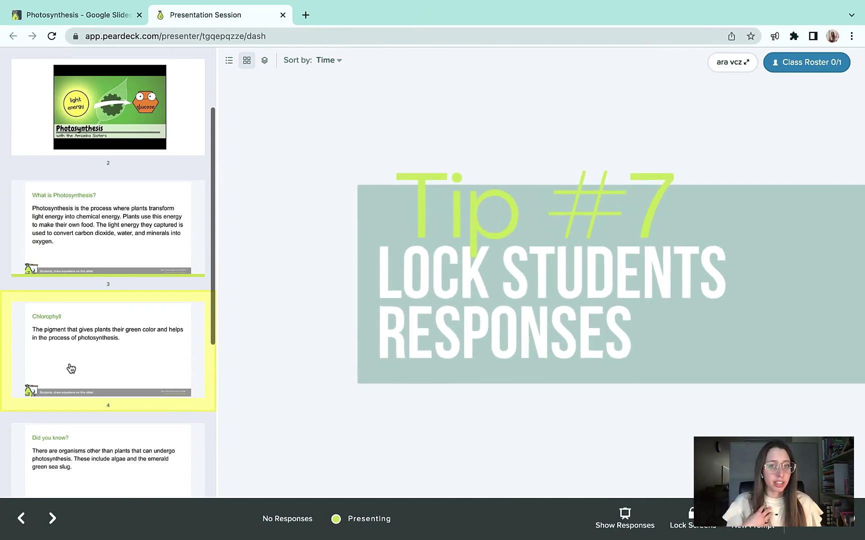
click(699, 520)
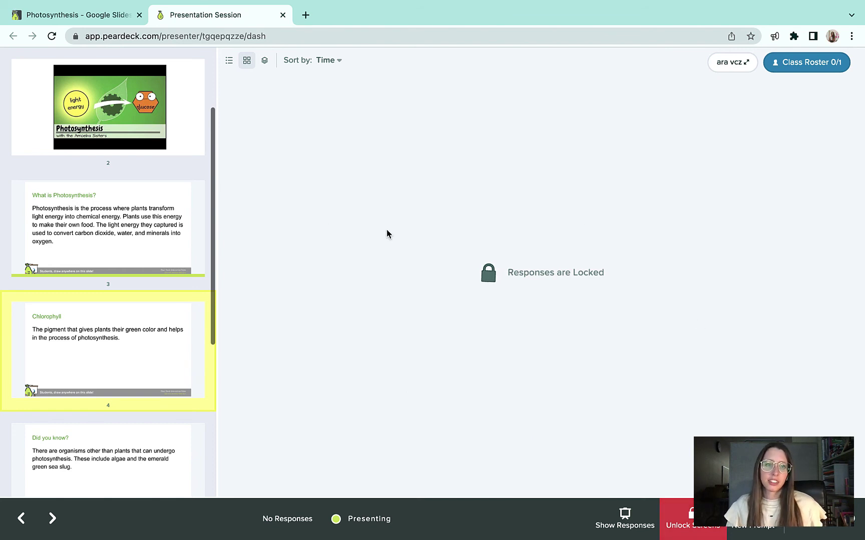
scroll(94, 403, down, 1)
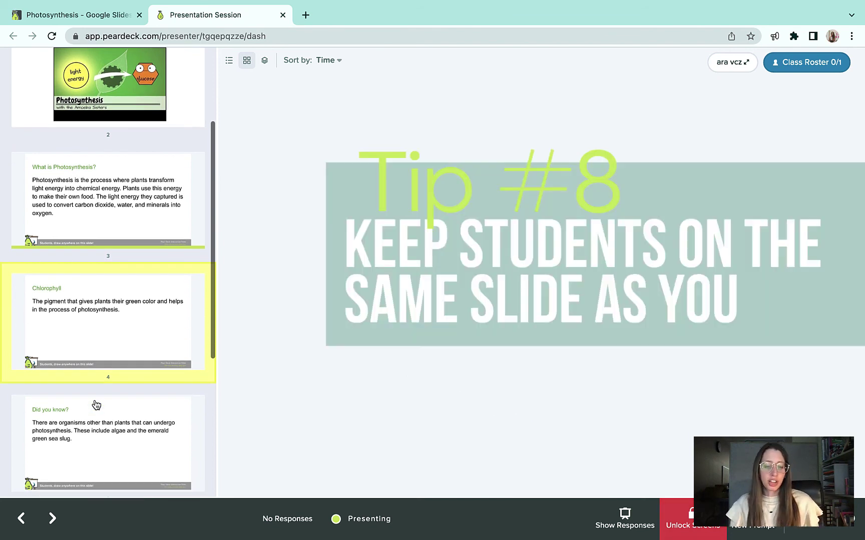